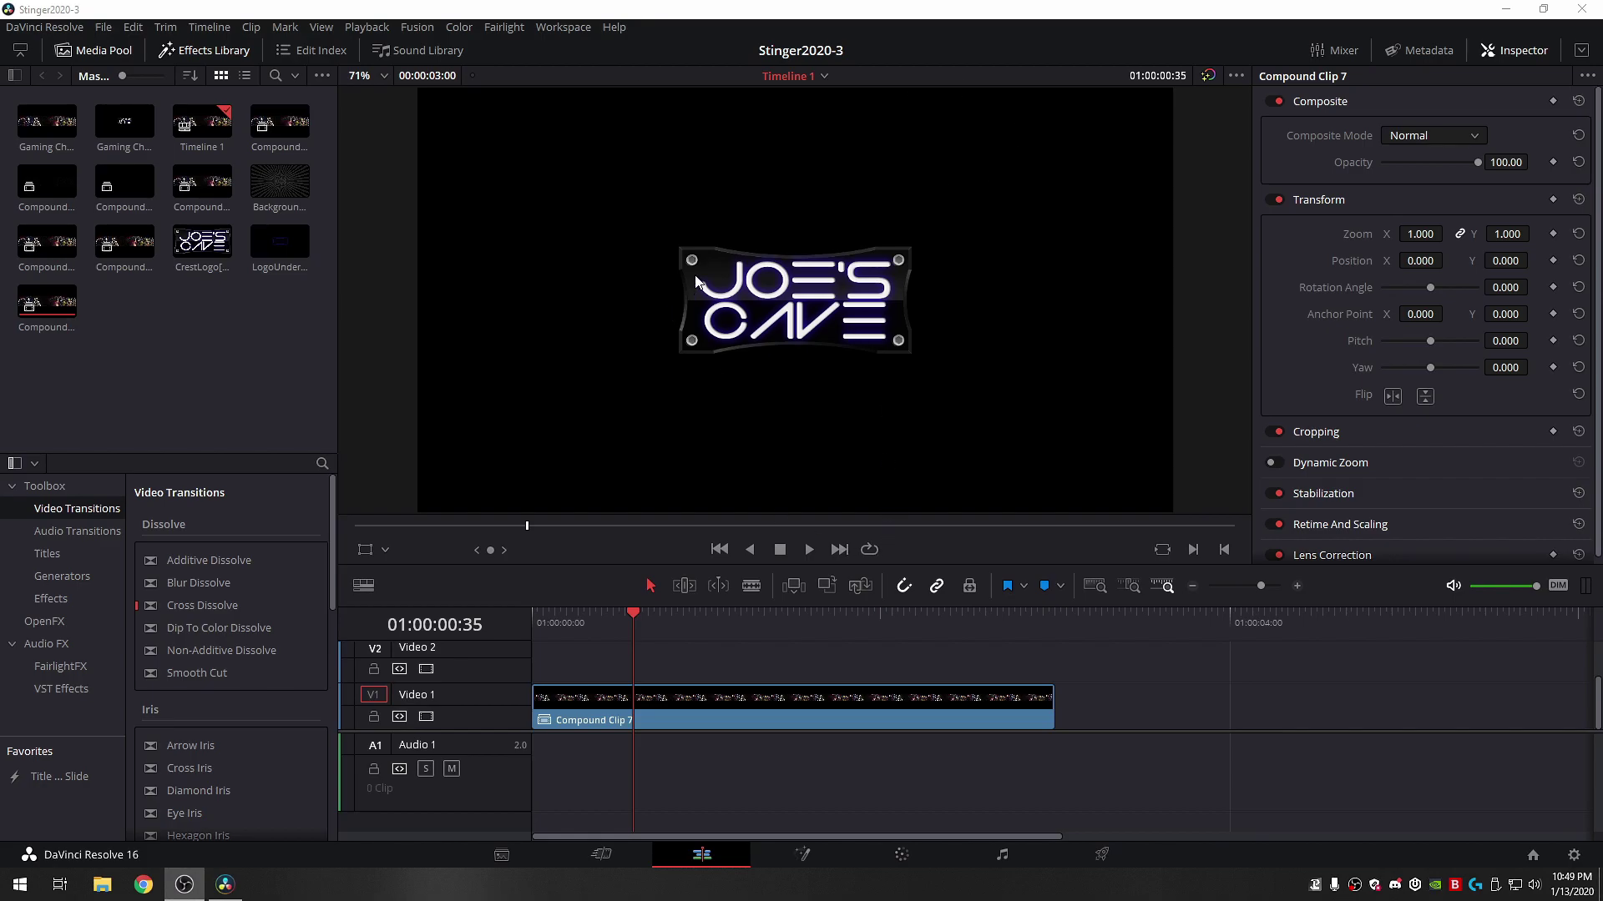
- Decompose Compound Clip 7 in place into the Gaming Channel Art Template clip
{"action": "left_click", "coordinate": [622, 19]}
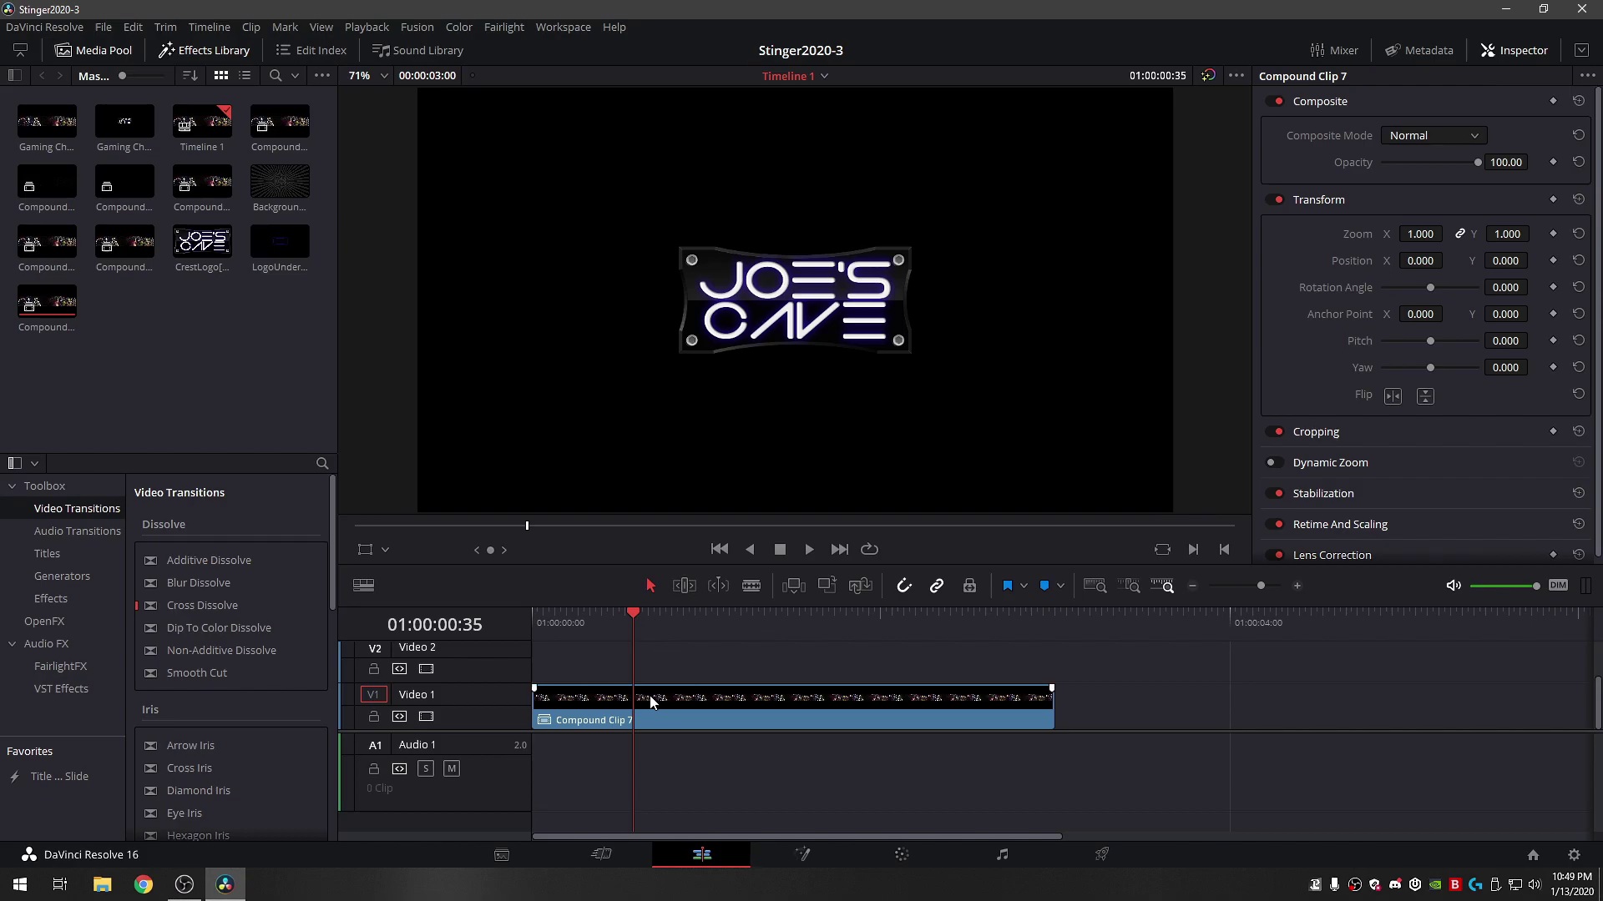
{"action": "left_click", "coordinate": [801, 855]}
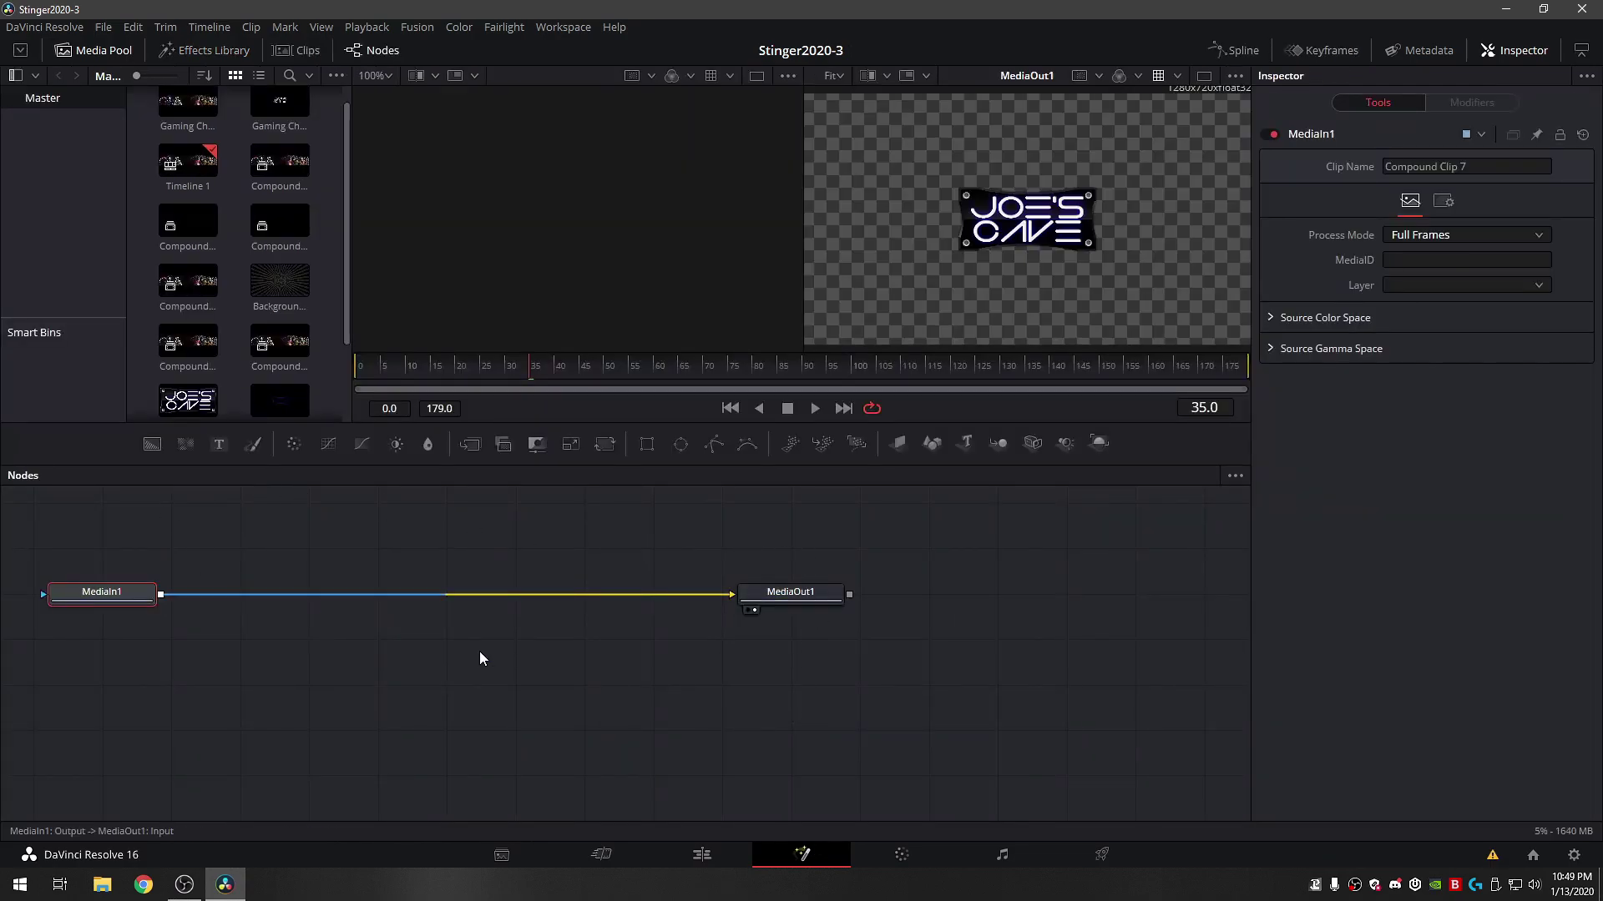
{"action": "left_click", "coordinate": [701, 856]}
{"action": "right_click", "coordinate": [769, 698]}
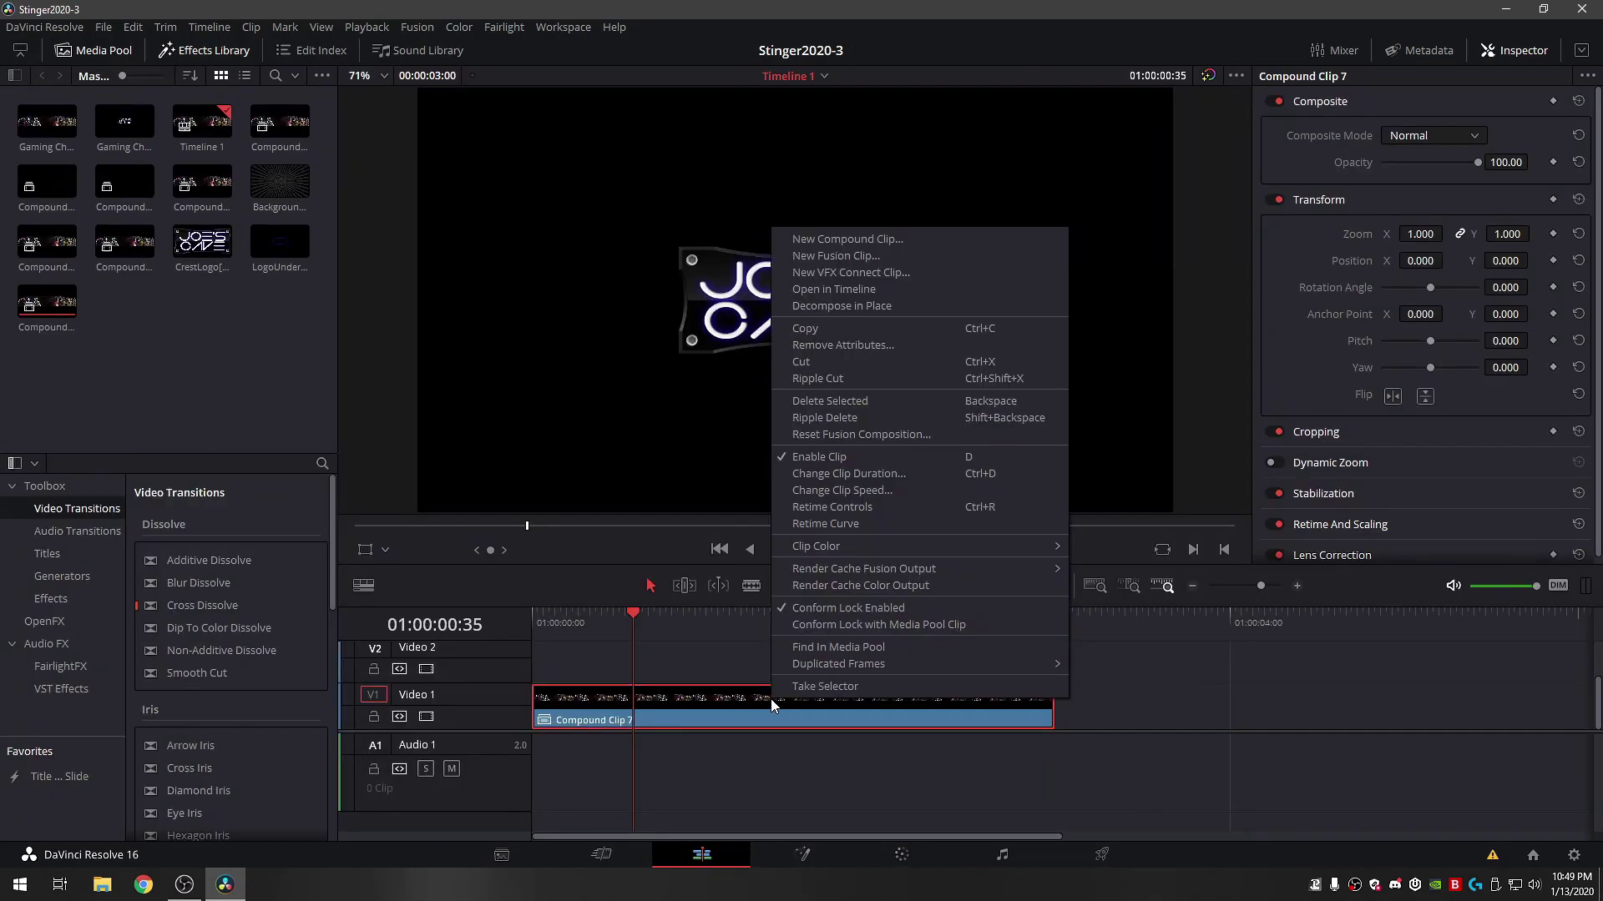
{"action": "left_click", "coordinate": [886, 308]}
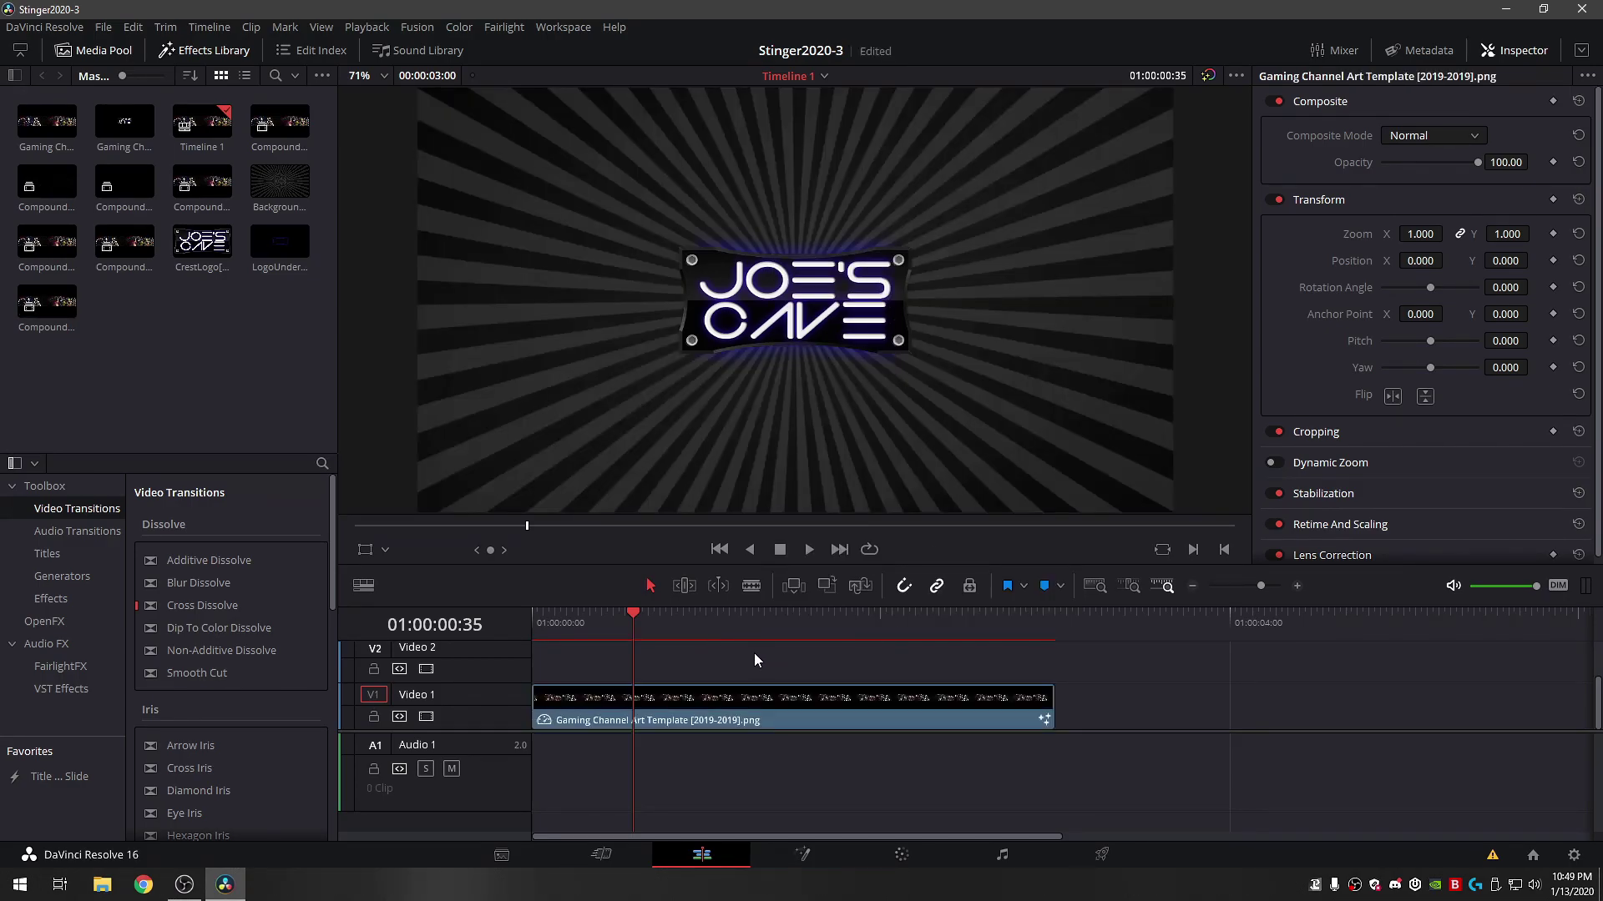
- Preview a later frame and move the Gaming Channel Art Template clip up to Video 2
{"action": "left_click_drag", "start_coordinate": [636, 609], "coordinate": [722, 624]}
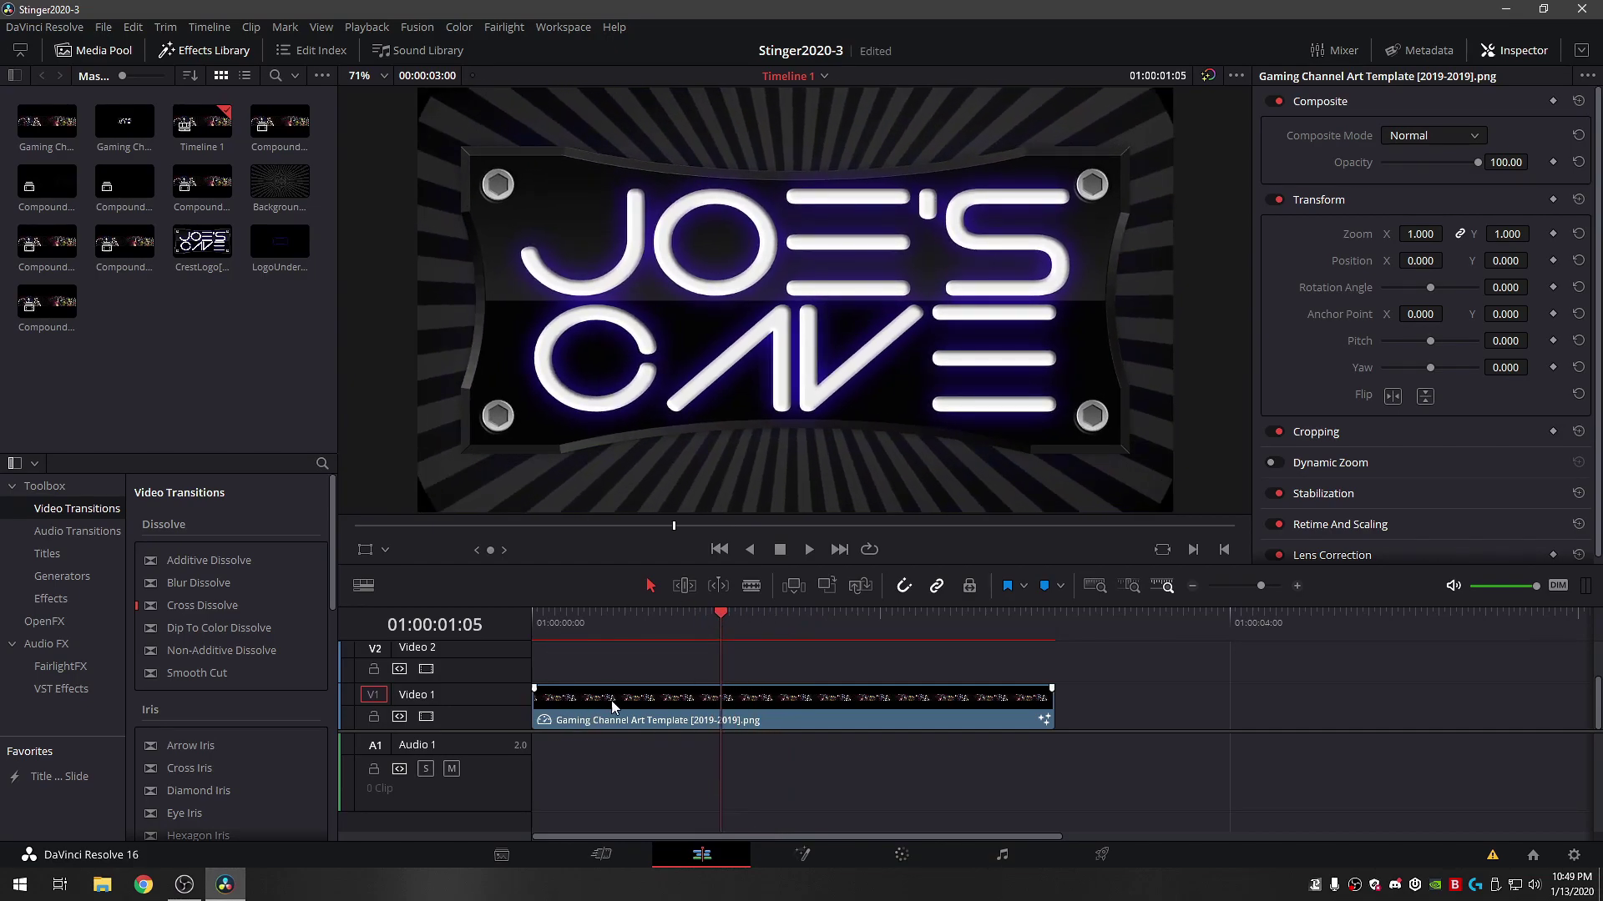
{"action": "left_click_drag", "start_coordinate": [768, 701], "coordinate": [769, 668]}
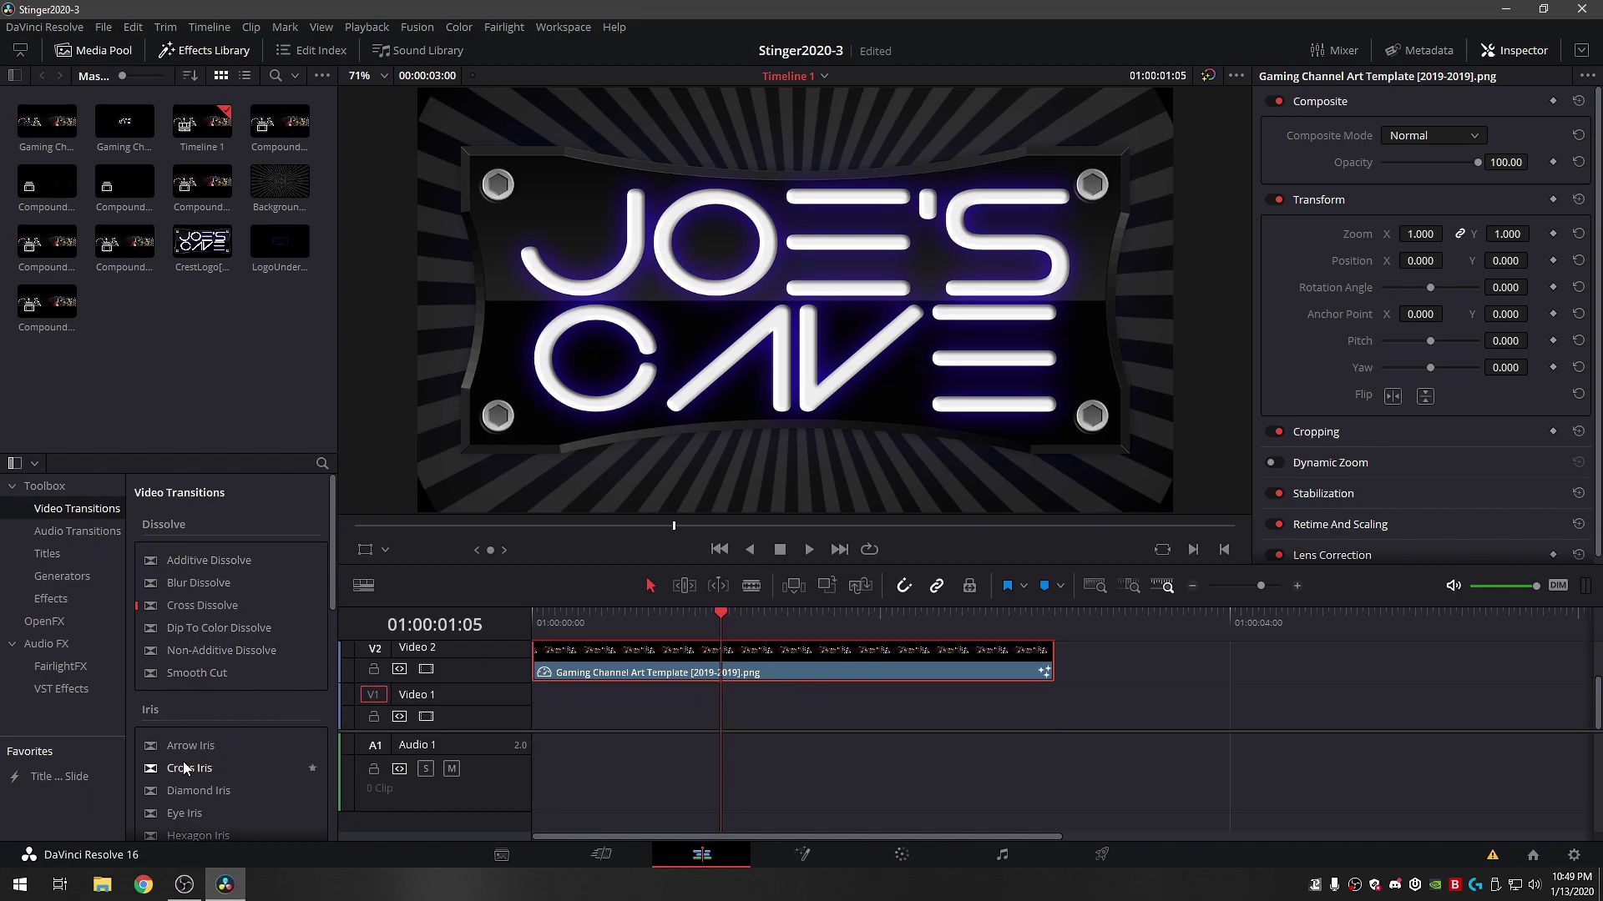
- Place a Solid Color generator on Video 1 beneath the logo clip
{"action": "scroll", "coordinate": [208, 635], "scroll_direction": "down", "scroll_amount": 5}
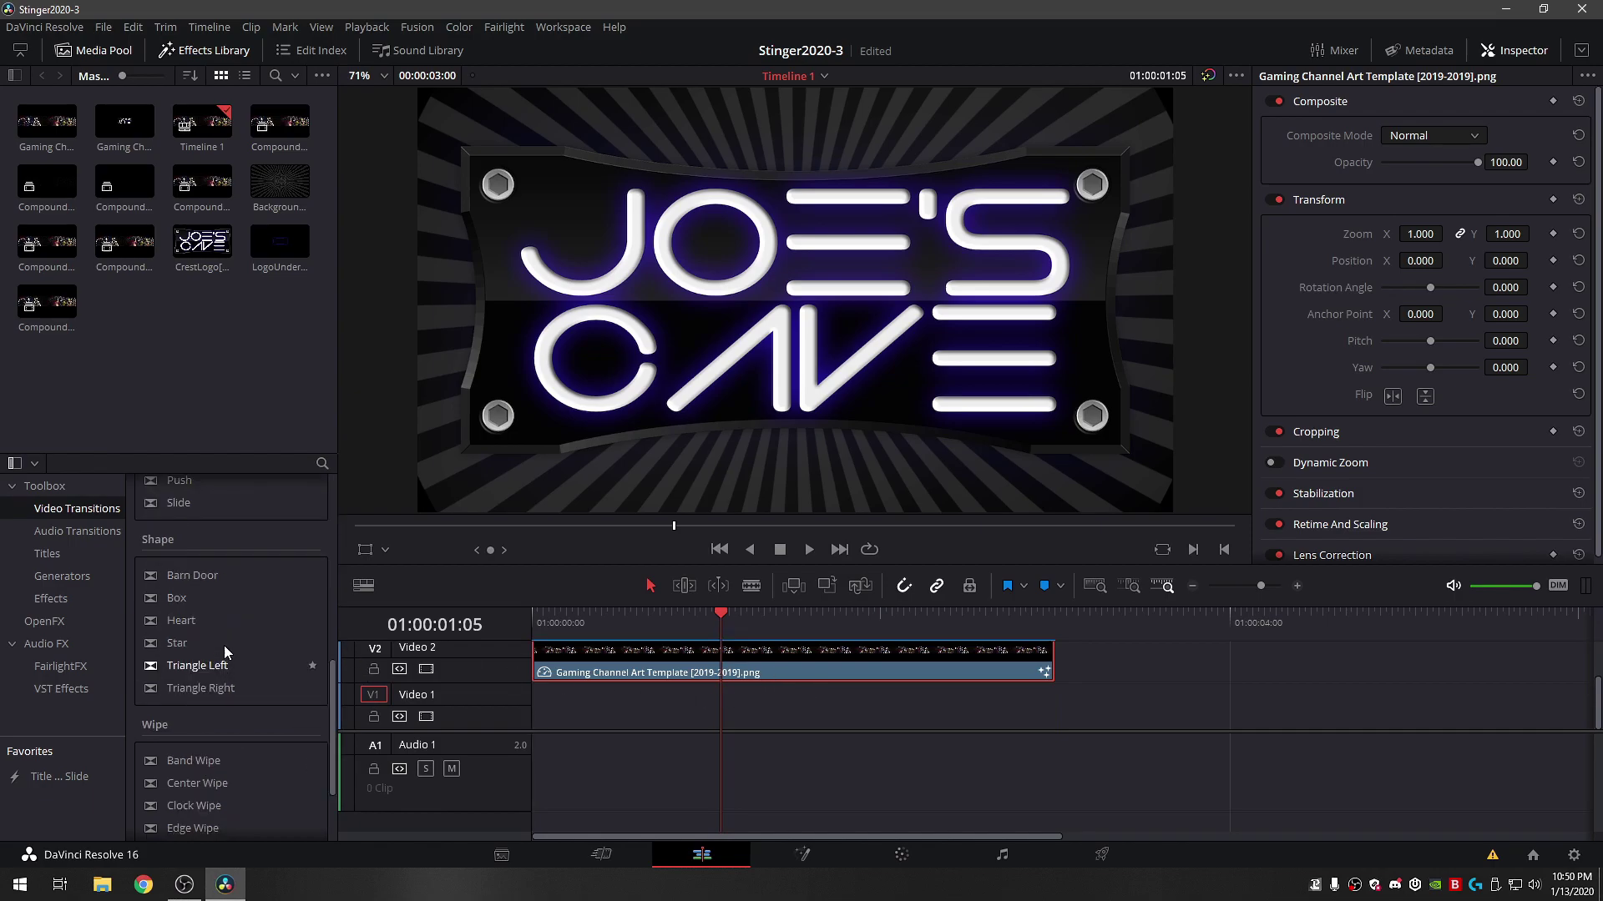
{"action": "left_click", "coordinate": [79, 583]}
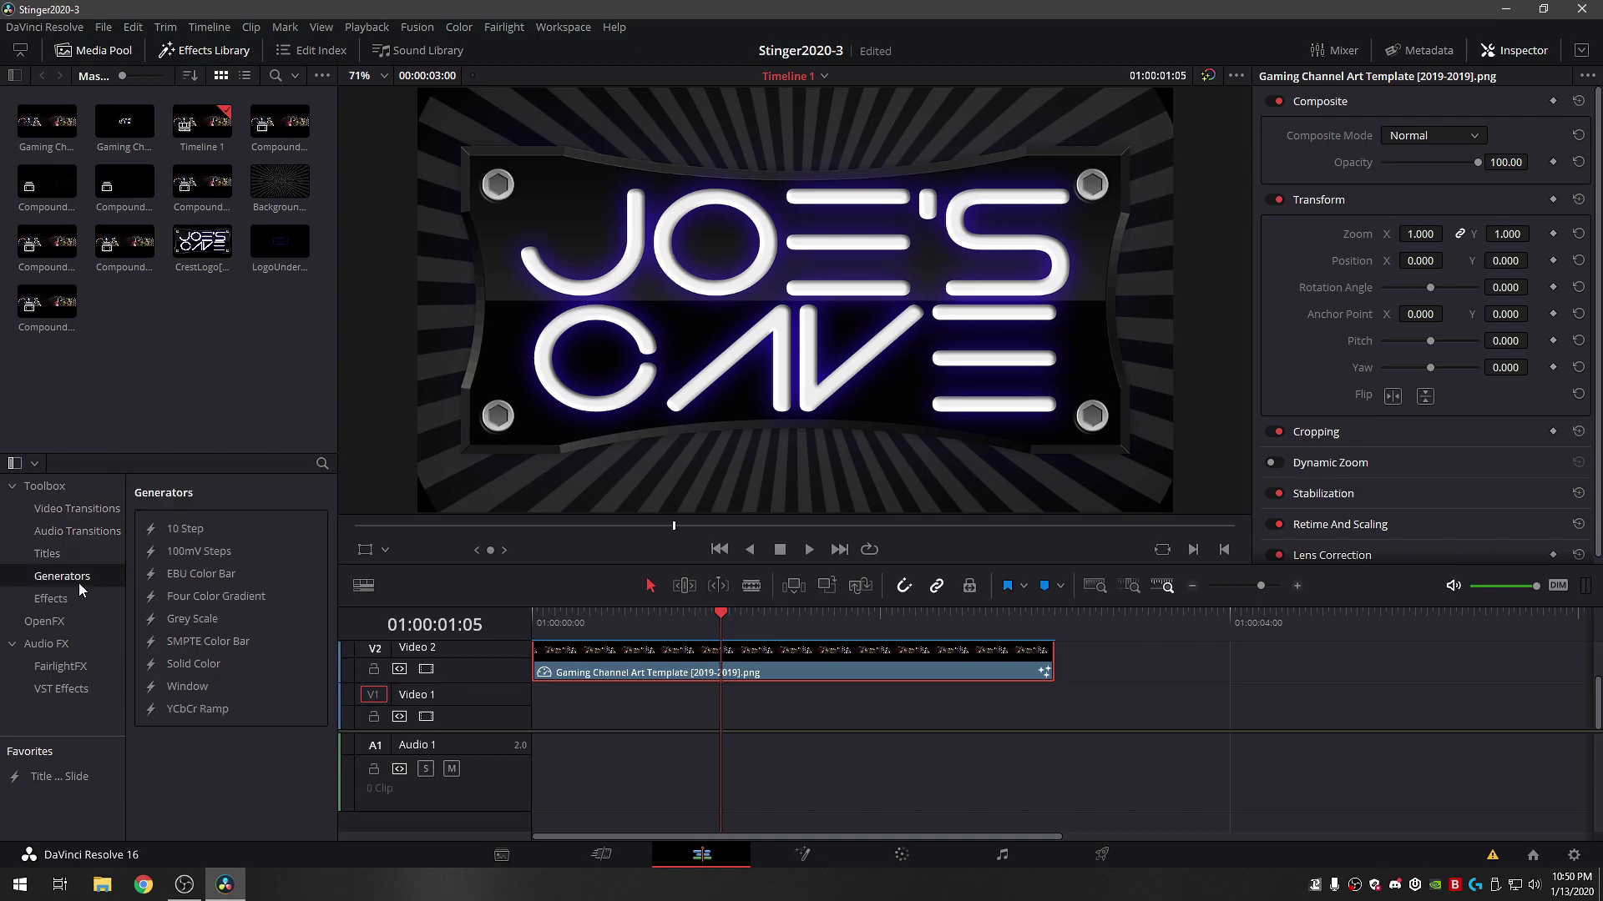
{"action": "left_click_drag", "start_coordinate": [200, 673], "coordinate": [601, 718]}
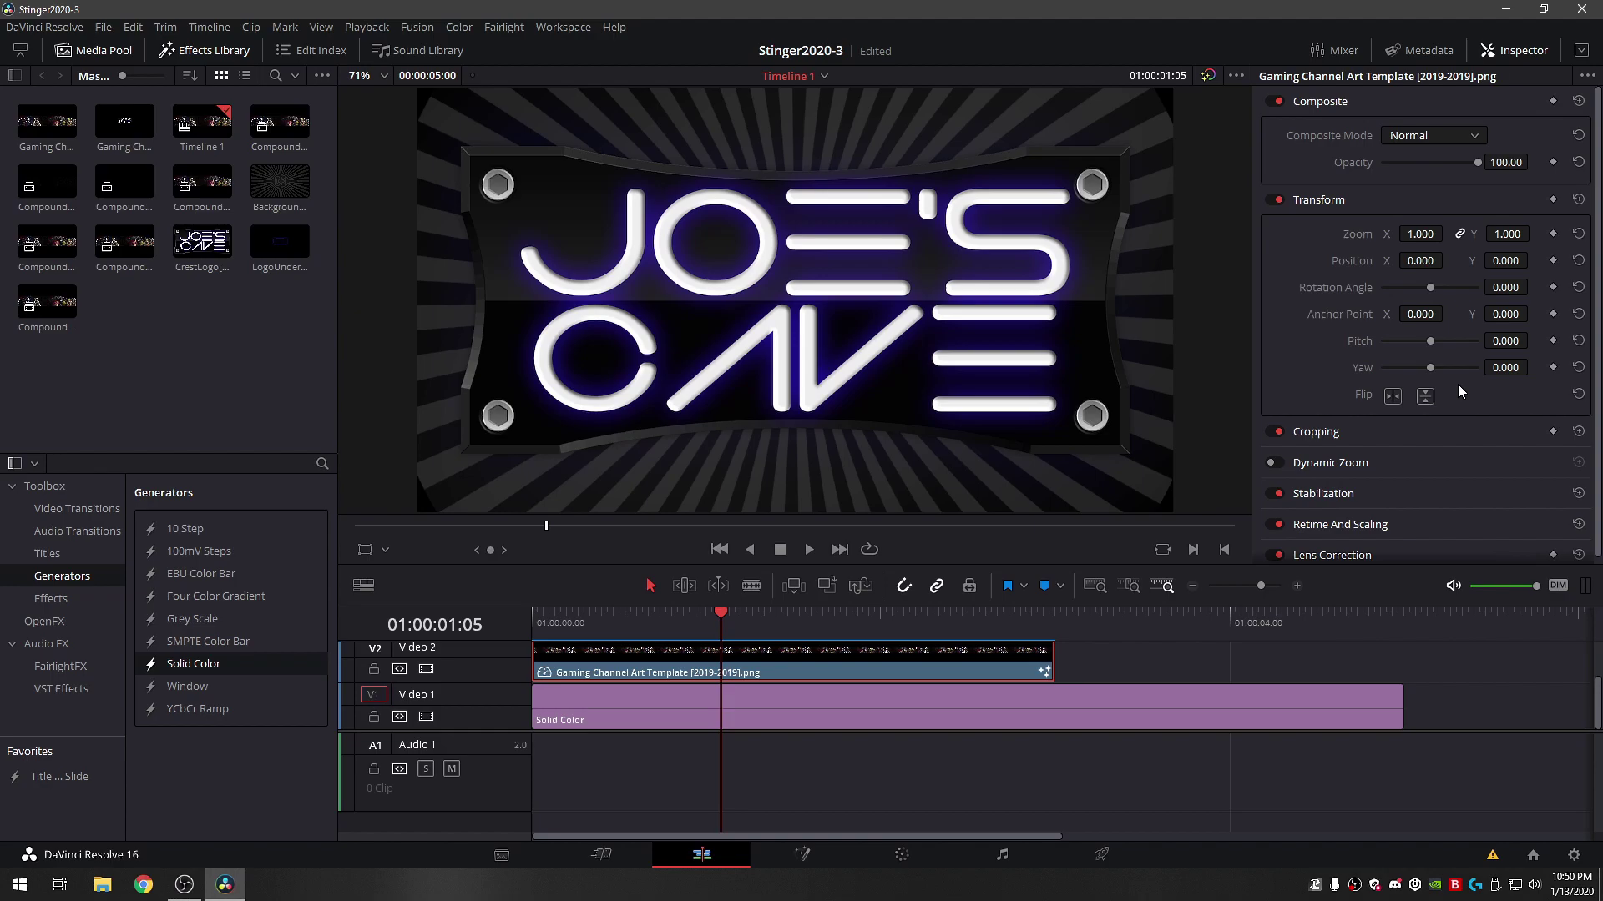
{"action": "left_click", "coordinate": [1155, 708]}
- Set the Solid Color clip's colour to bright green #00ff00
{"action": "left_click", "coordinate": [1395, 164]}
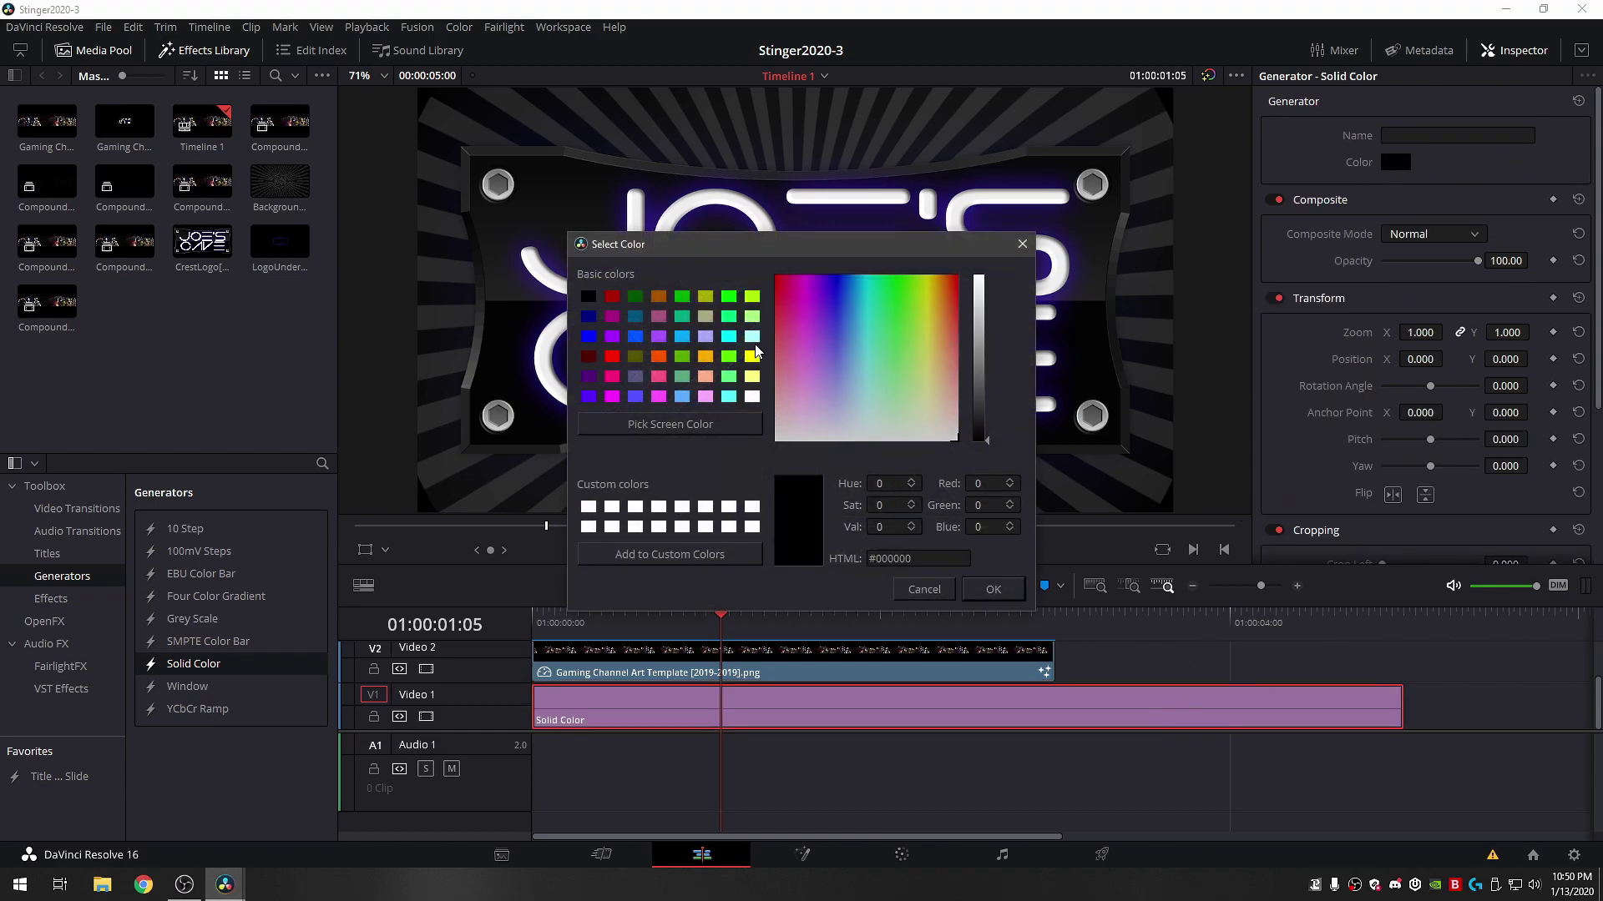
{"action": "left_click", "coordinate": [729, 298]}
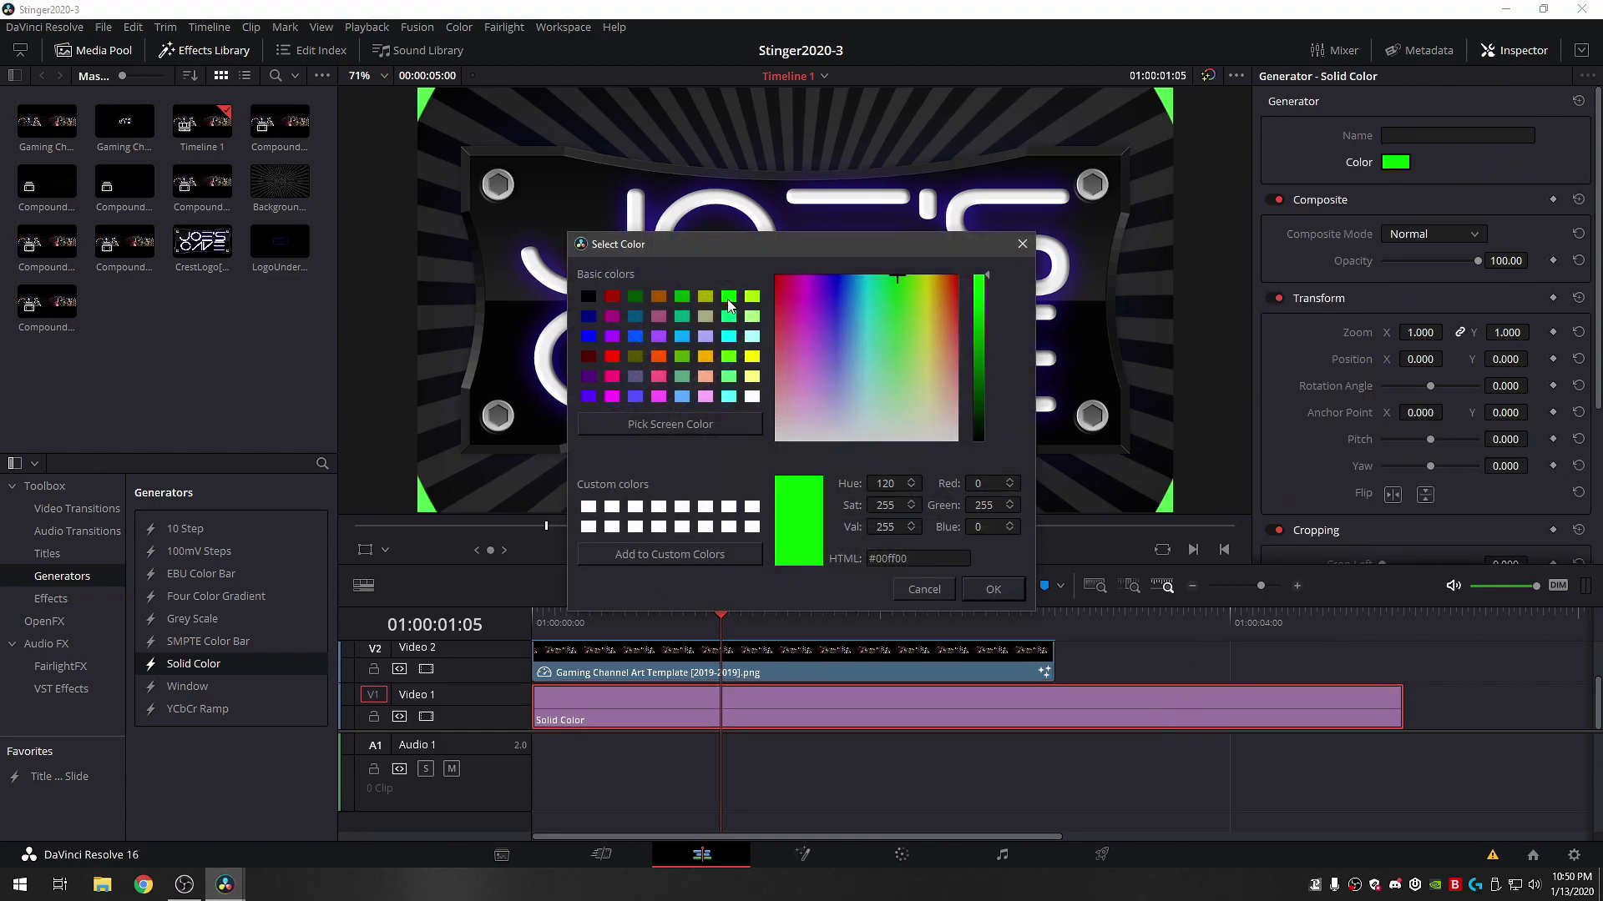
{"action": "left_click", "coordinate": [925, 591]}
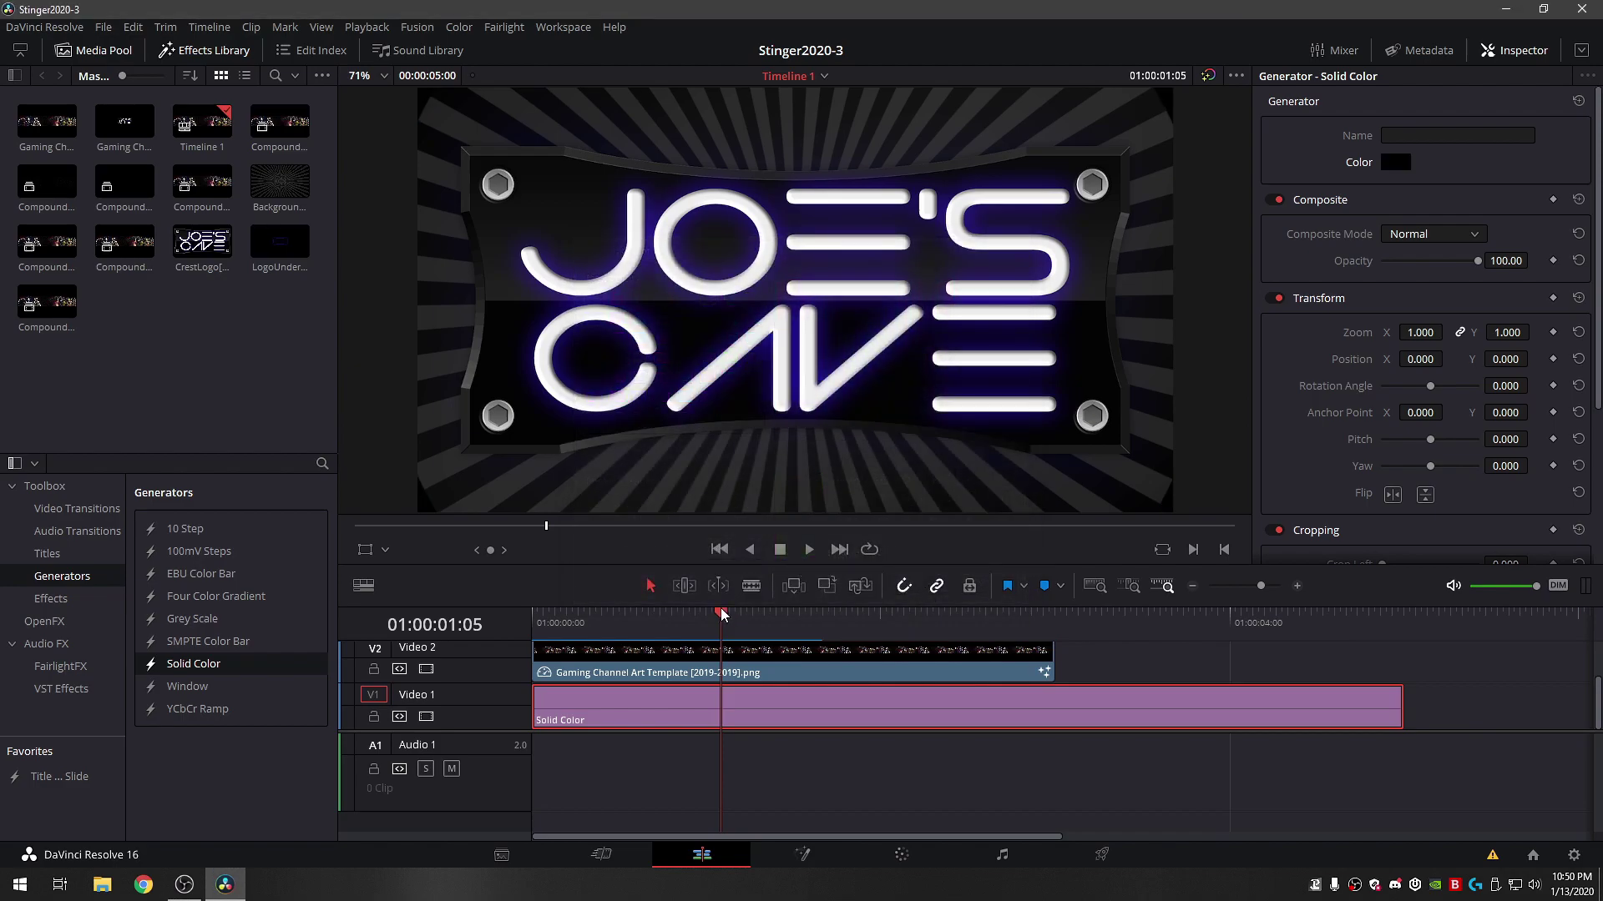
{"action": "mouse_move", "coordinate": [723, 615]}
{"action": "left_mouse_down"}
{"action": "mouse_move", "coordinate": [677, 616]}
{"action": "mouse_move", "coordinate": [697, 615]}
{"action": "left_mouse_up"}
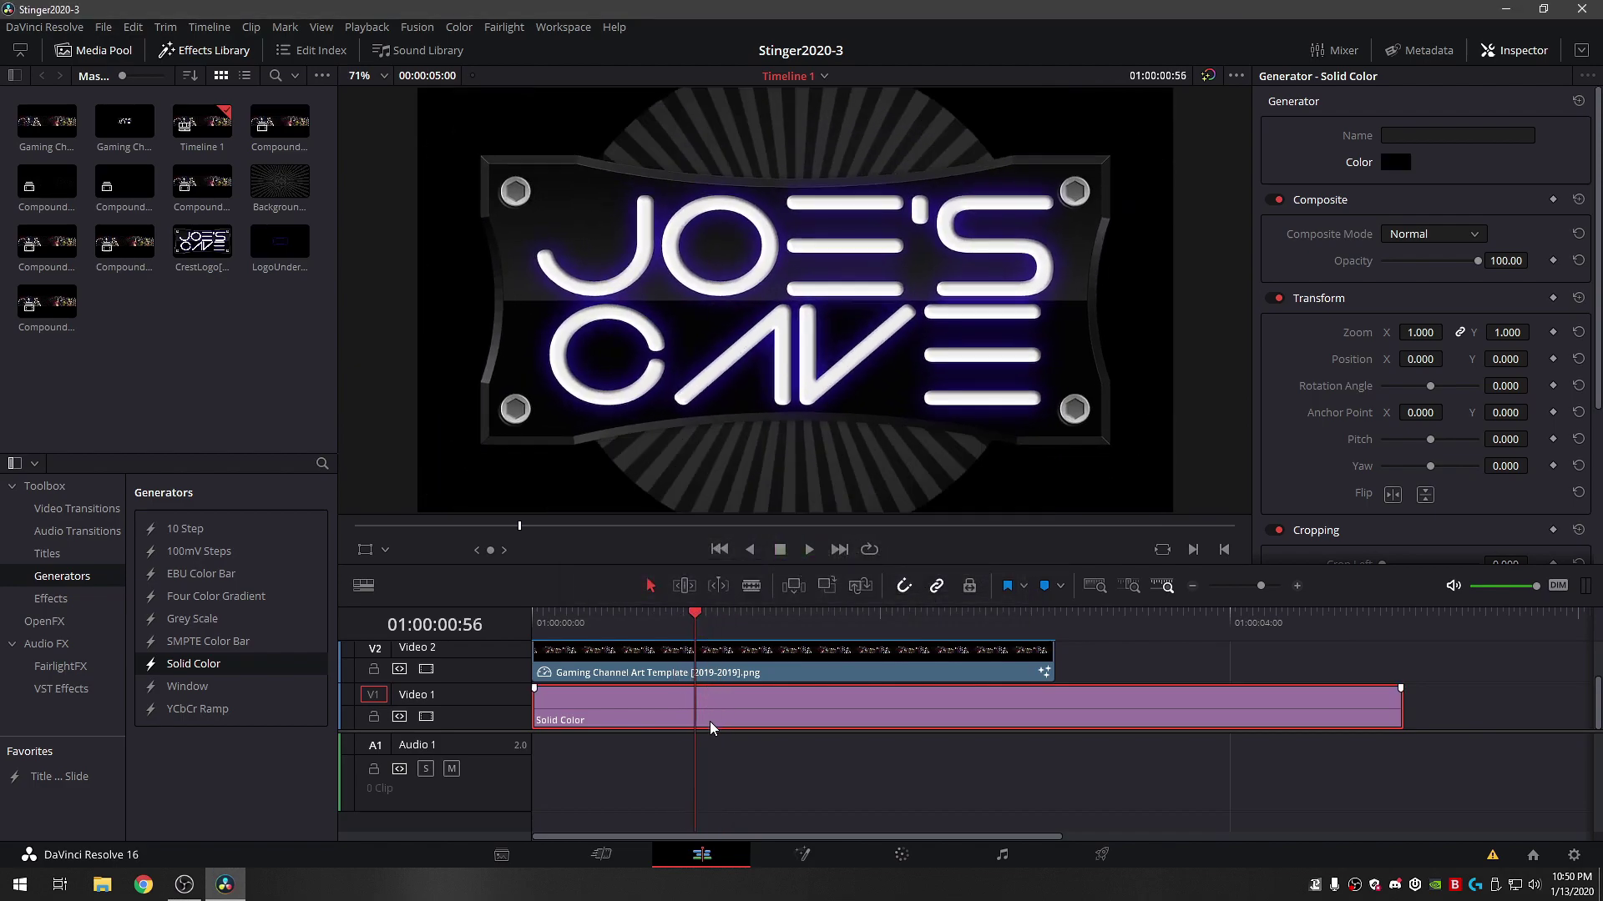
{"action": "left_click", "coordinate": [709, 616]}
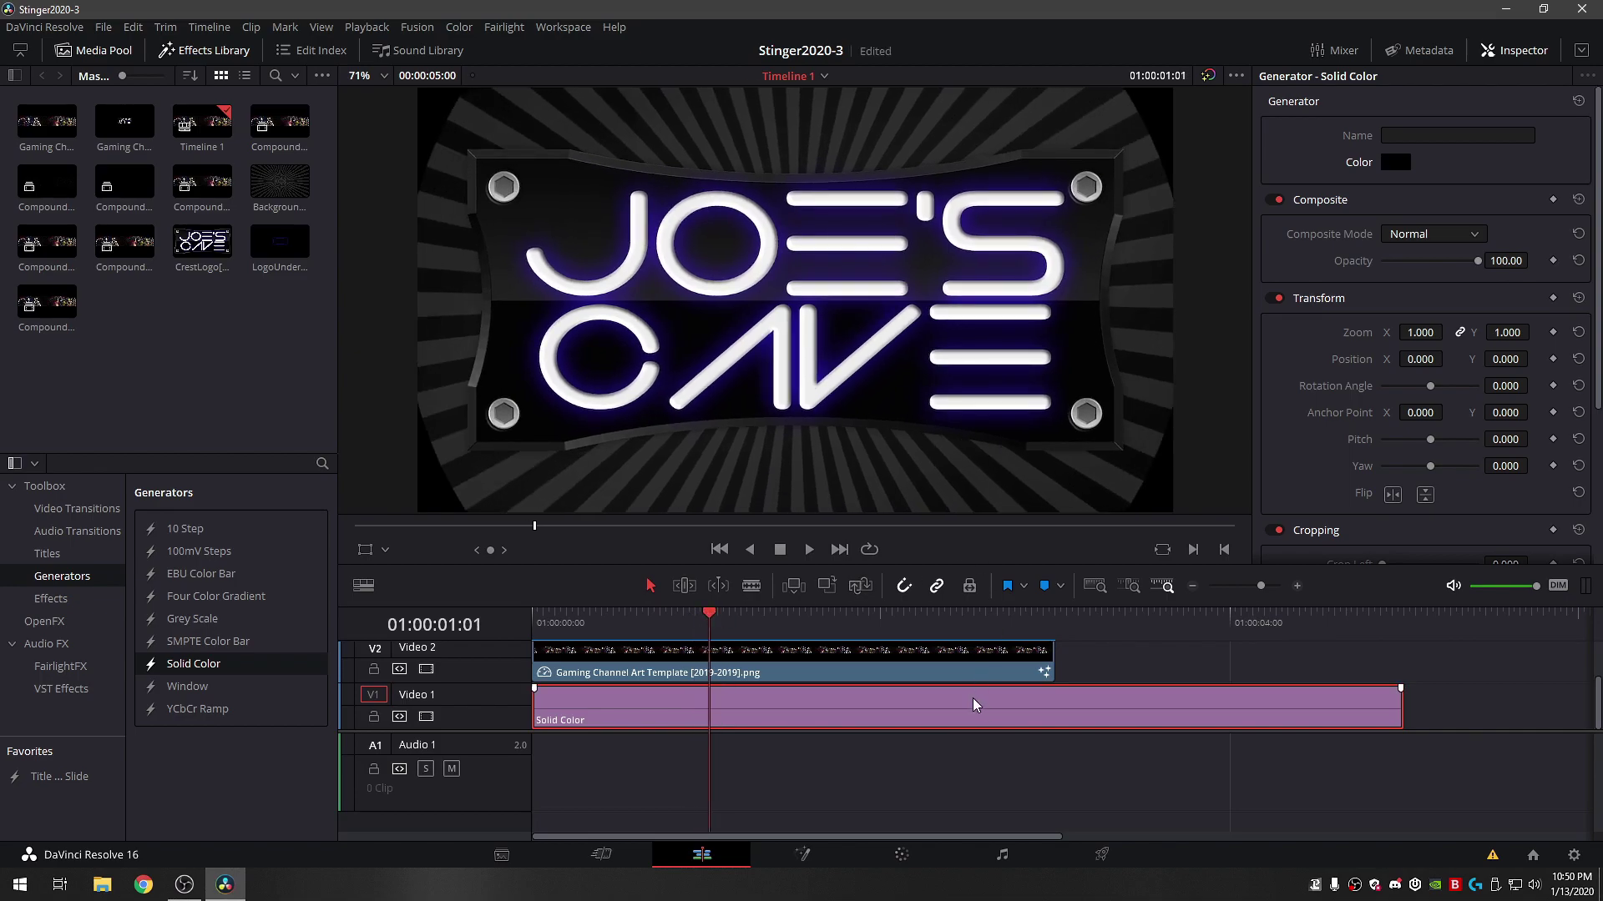
{"action": "left_click", "coordinate": [1399, 165]}
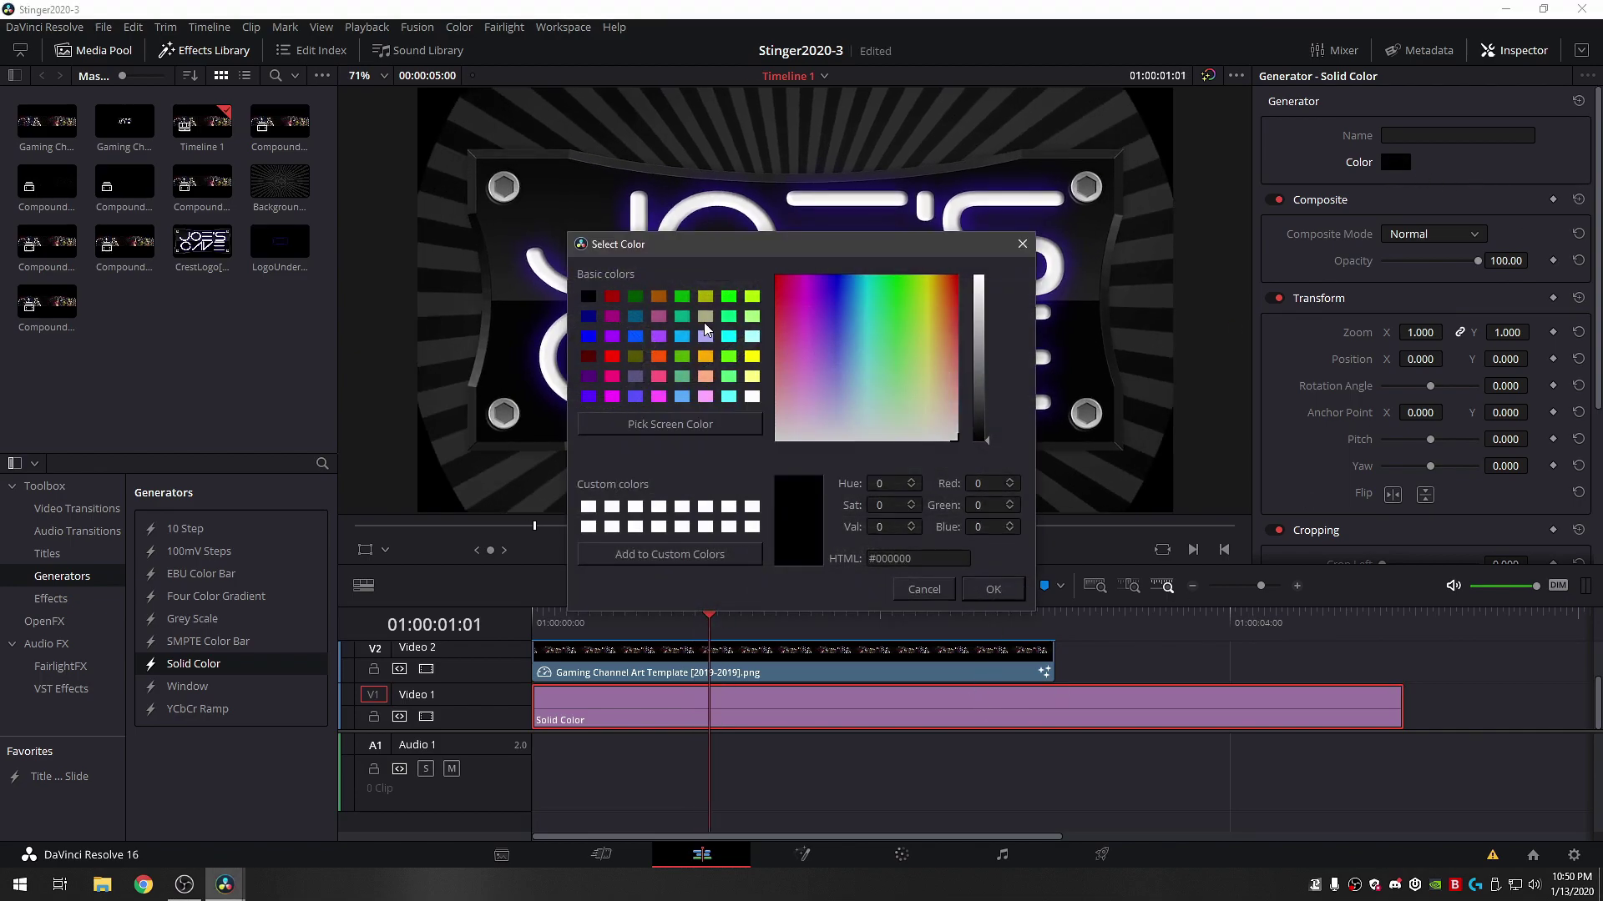
{"action": "left_click", "coordinate": [728, 297]}
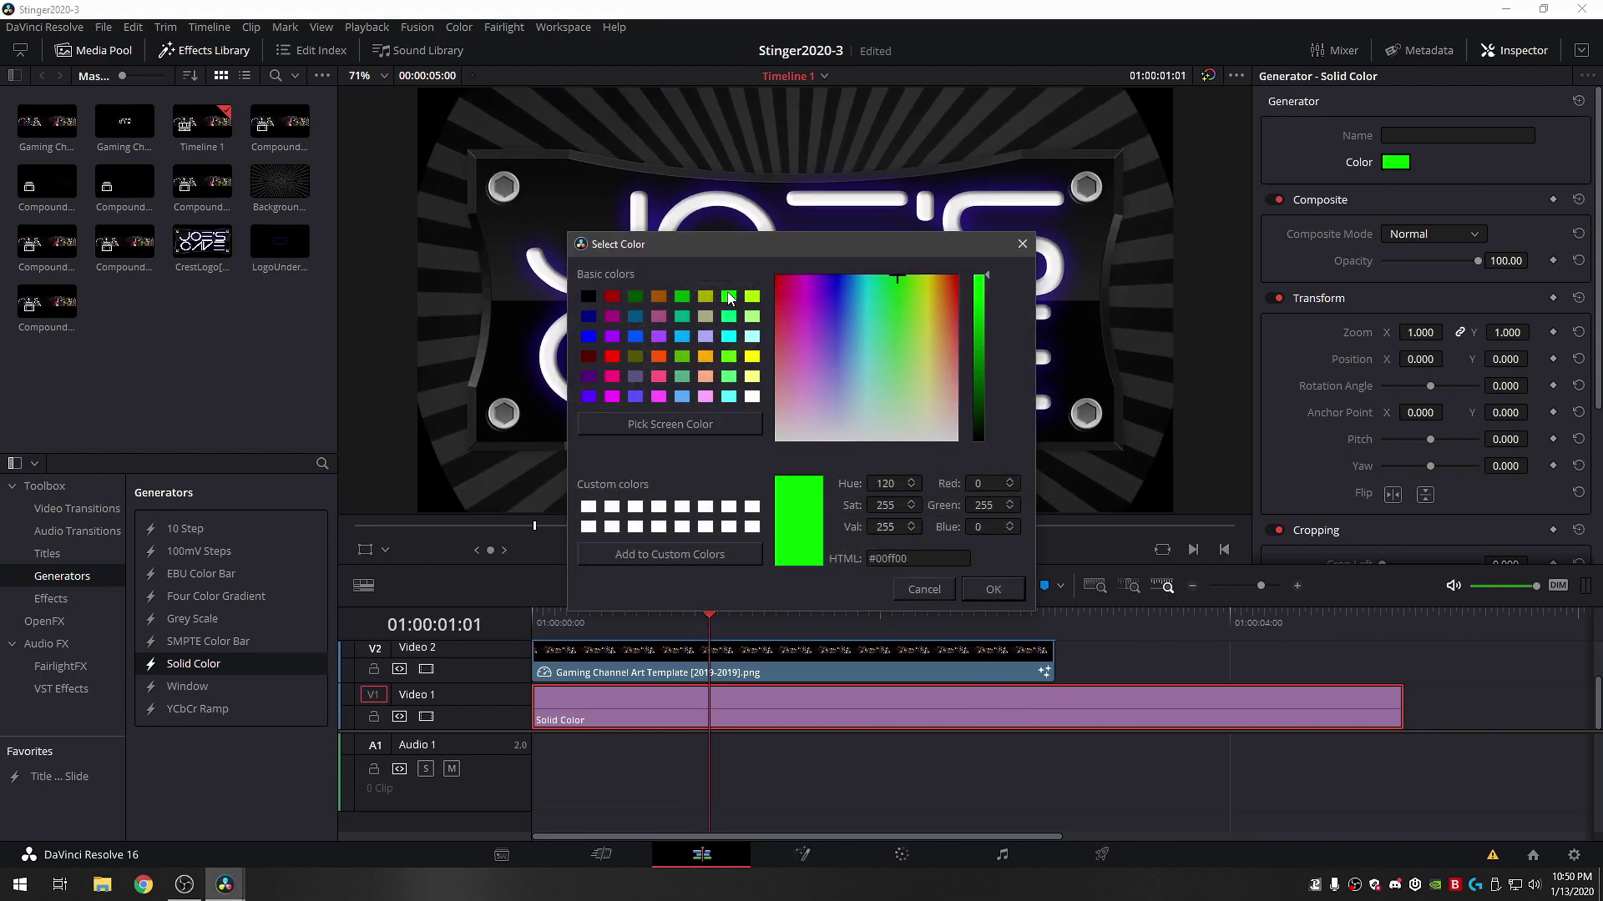
{"action": "left_click", "coordinate": [990, 588]}
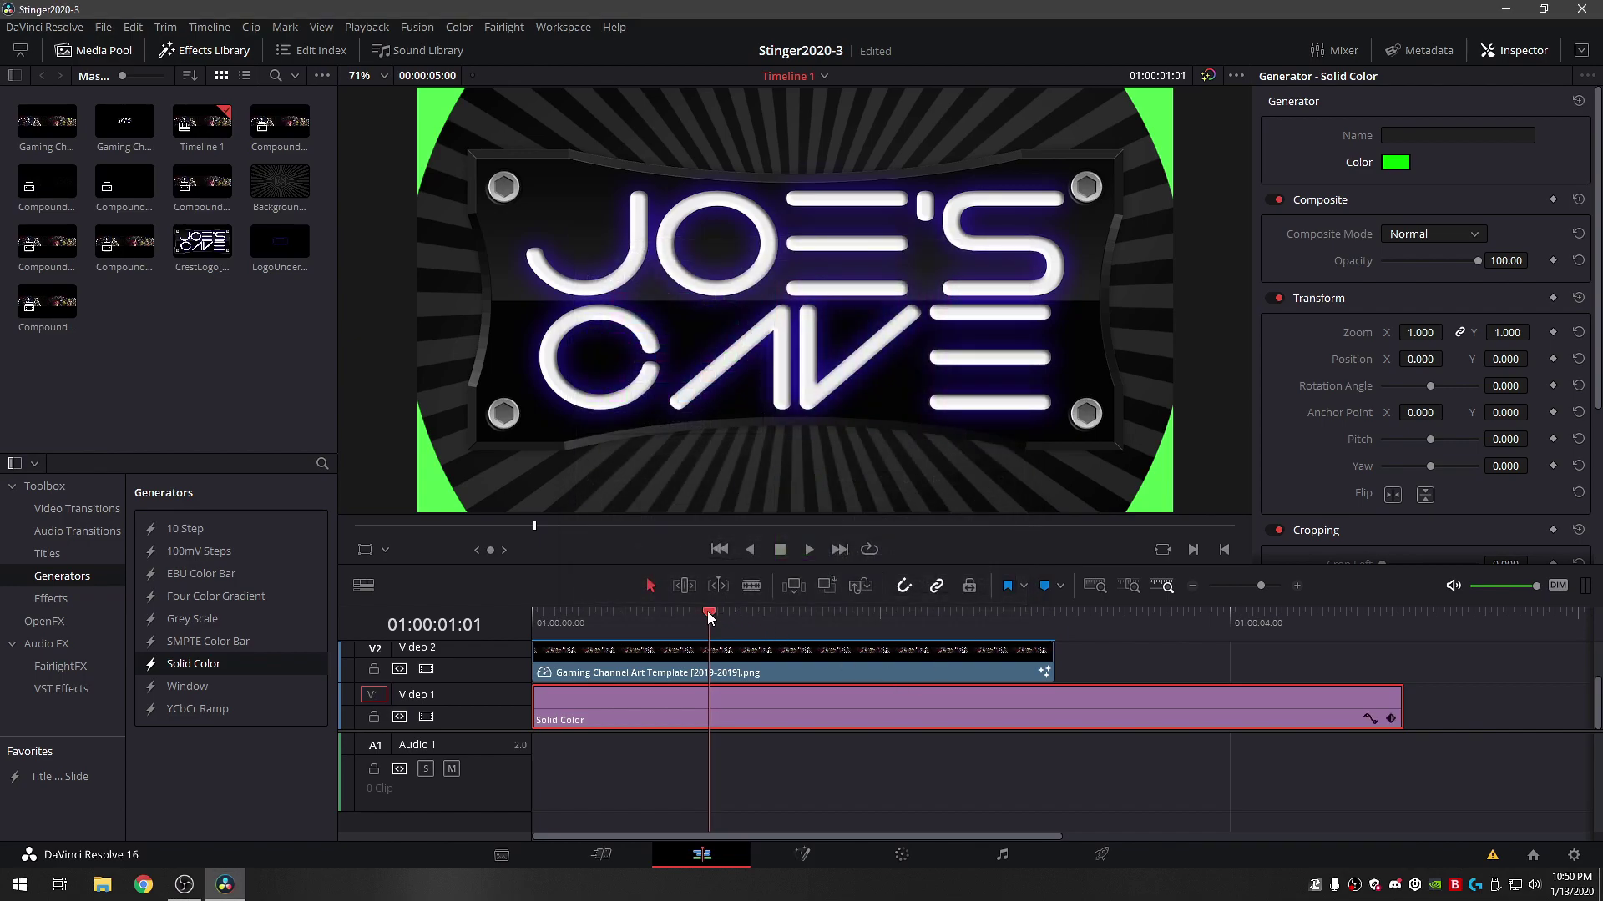
- Delete the green Solid Color clip and move the logo clip back down to Video 1
{"action": "mouse_move", "coordinate": [708, 611]}
{"action": "left_mouse_down"}
{"action": "mouse_move", "coordinate": [674, 614]}
{"action": "mouse_move", "coordinate": [913, 603]}
{"action": "mouse_move", "coordinate": [679, 600]}
{"action": "mouse_move", "coordinate": [726, 604]}
{"action": "left_mouse_up"}
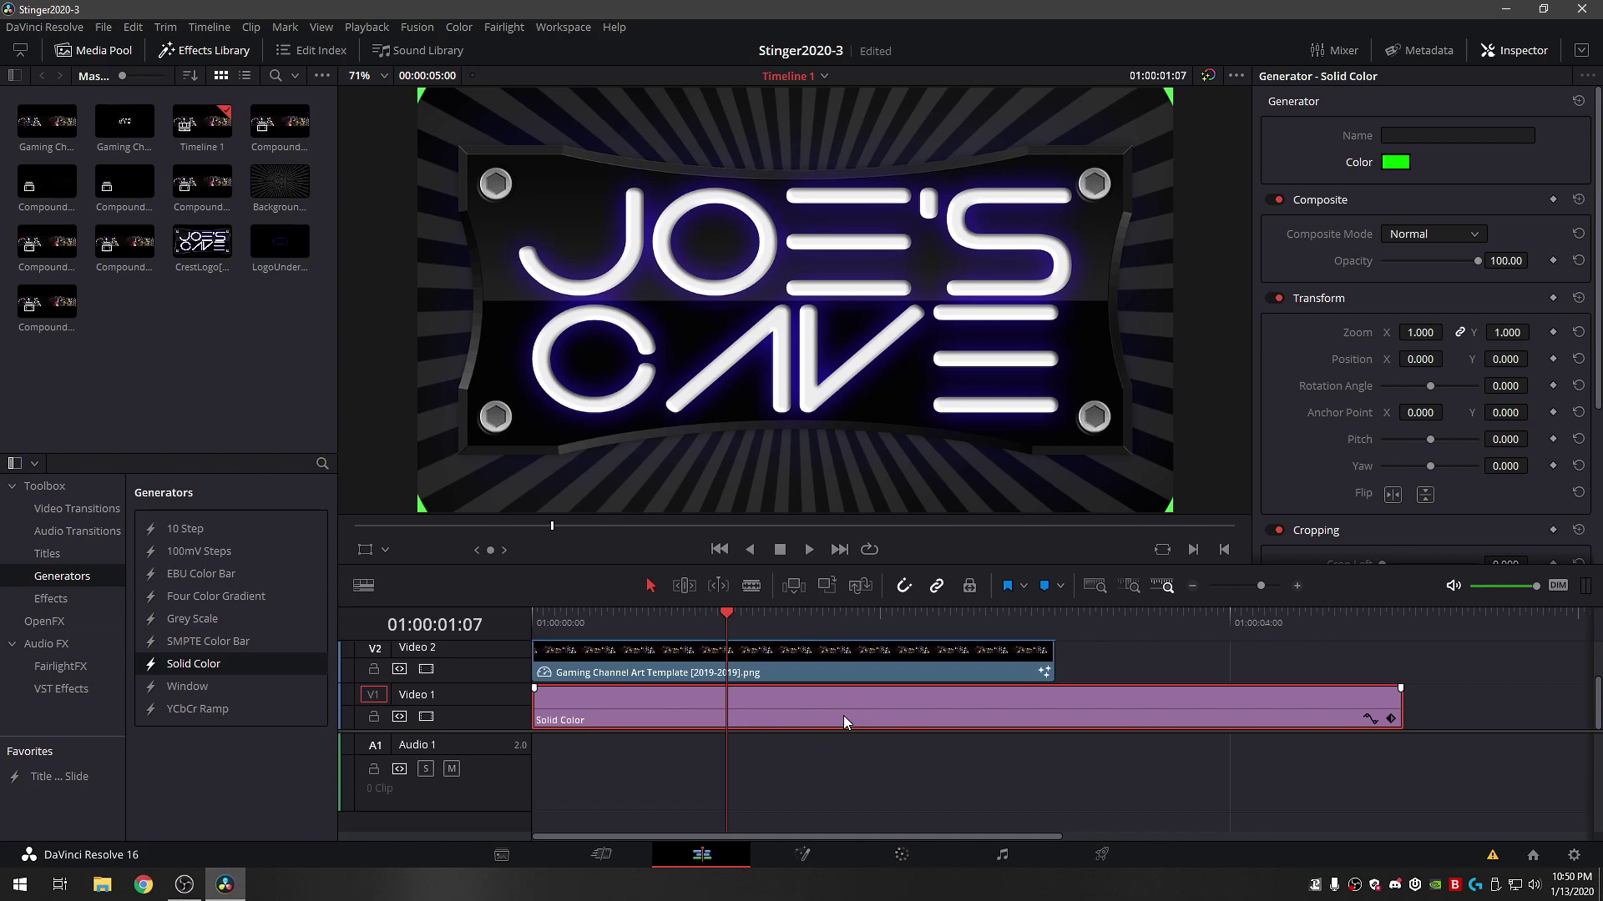
{"action": "left_click_drag", "start_coordinate": [843, 714], "coordinate": [1374, 709]}
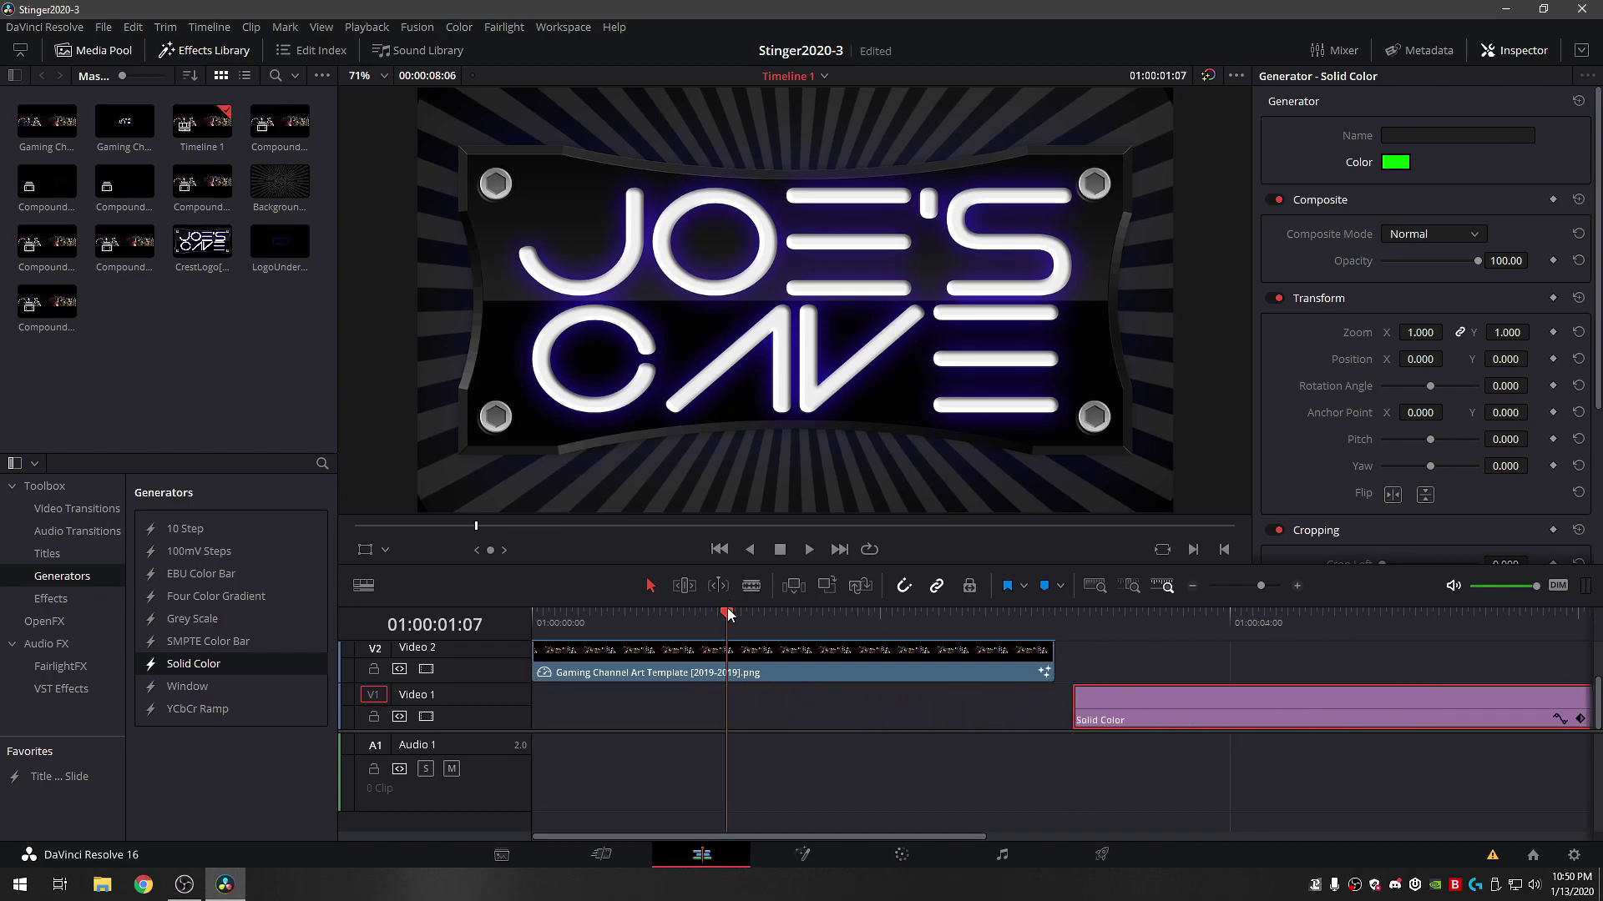
{"action": "left_click_drag", "start_coordinate": [728, 608], "coordinate": [683, 611]}
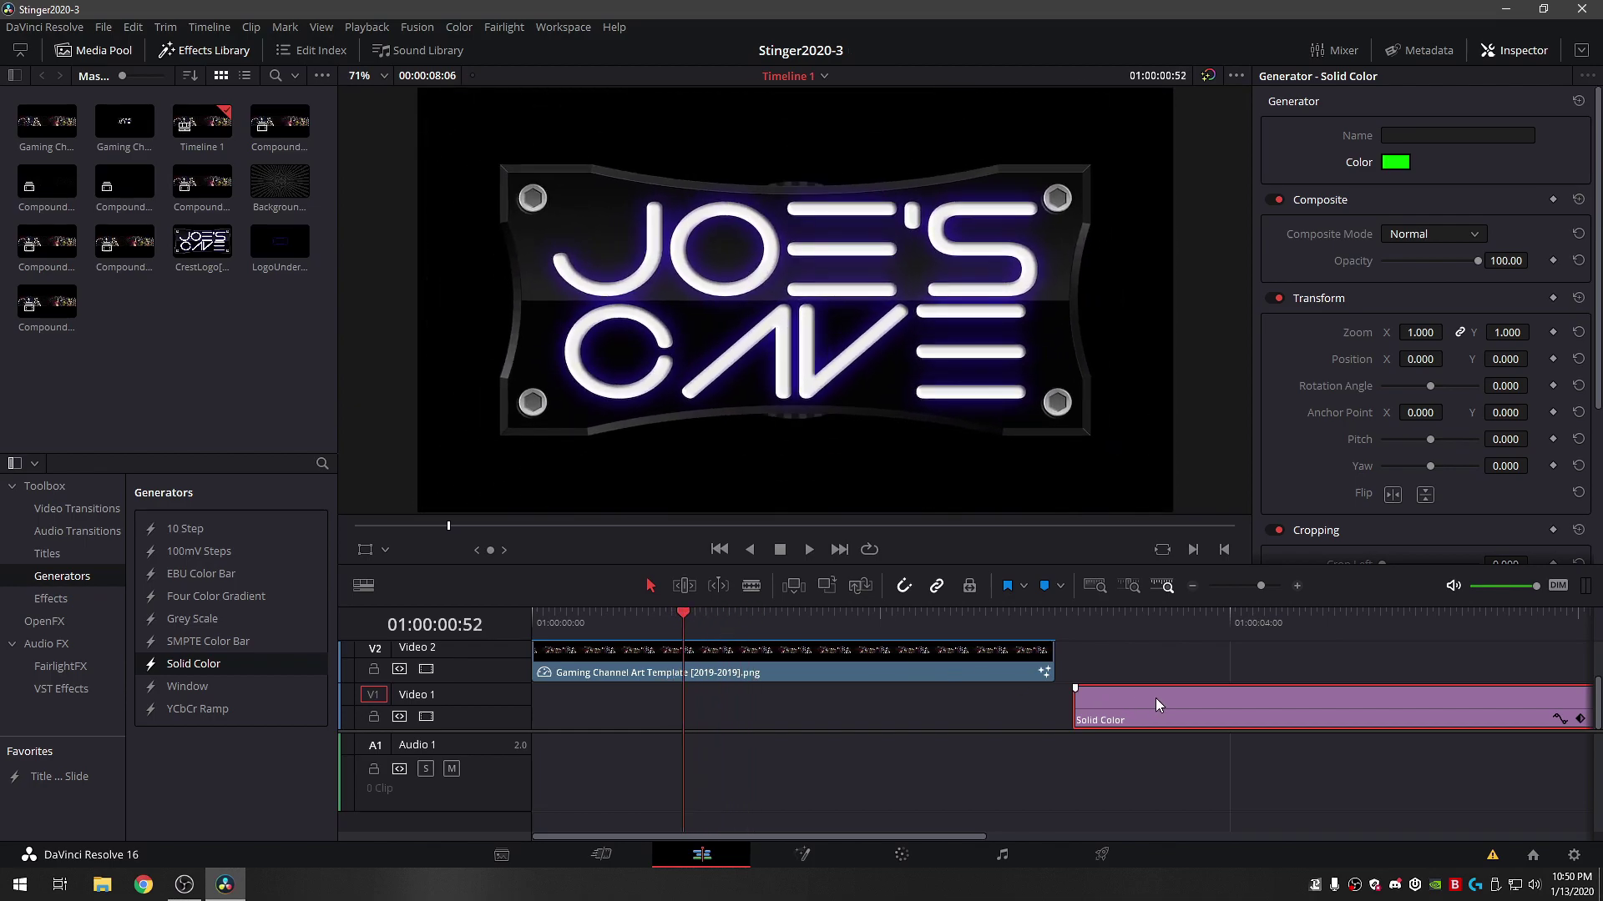
{"action": "mouse_move", "coordinate": [1144, 715]}
{"action": "left_mouse_down"}
{"action": "mouse_move", "coordinate": [673, 696]}
{"action": "mouse_move", "coordinate": [1174, 711]}
{"action": "left_mouse_up"}
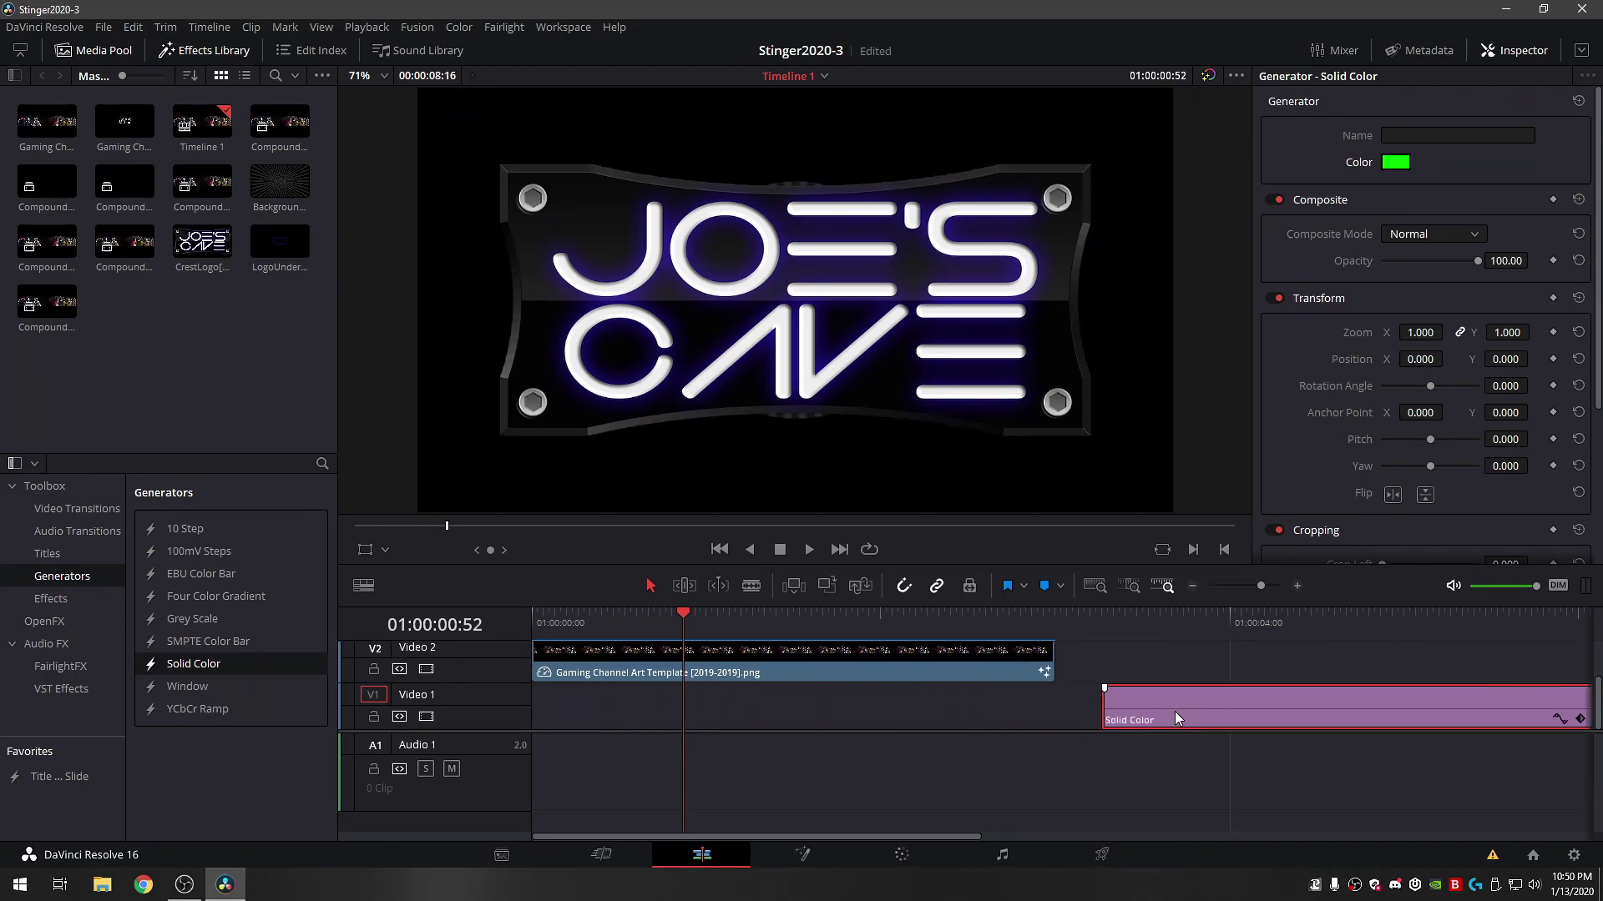
{"action": "key", "text": "Delete"}
{"action": "left_click_drag", "start_coordinate": [808, 664], "coordinate": [806, 705]}
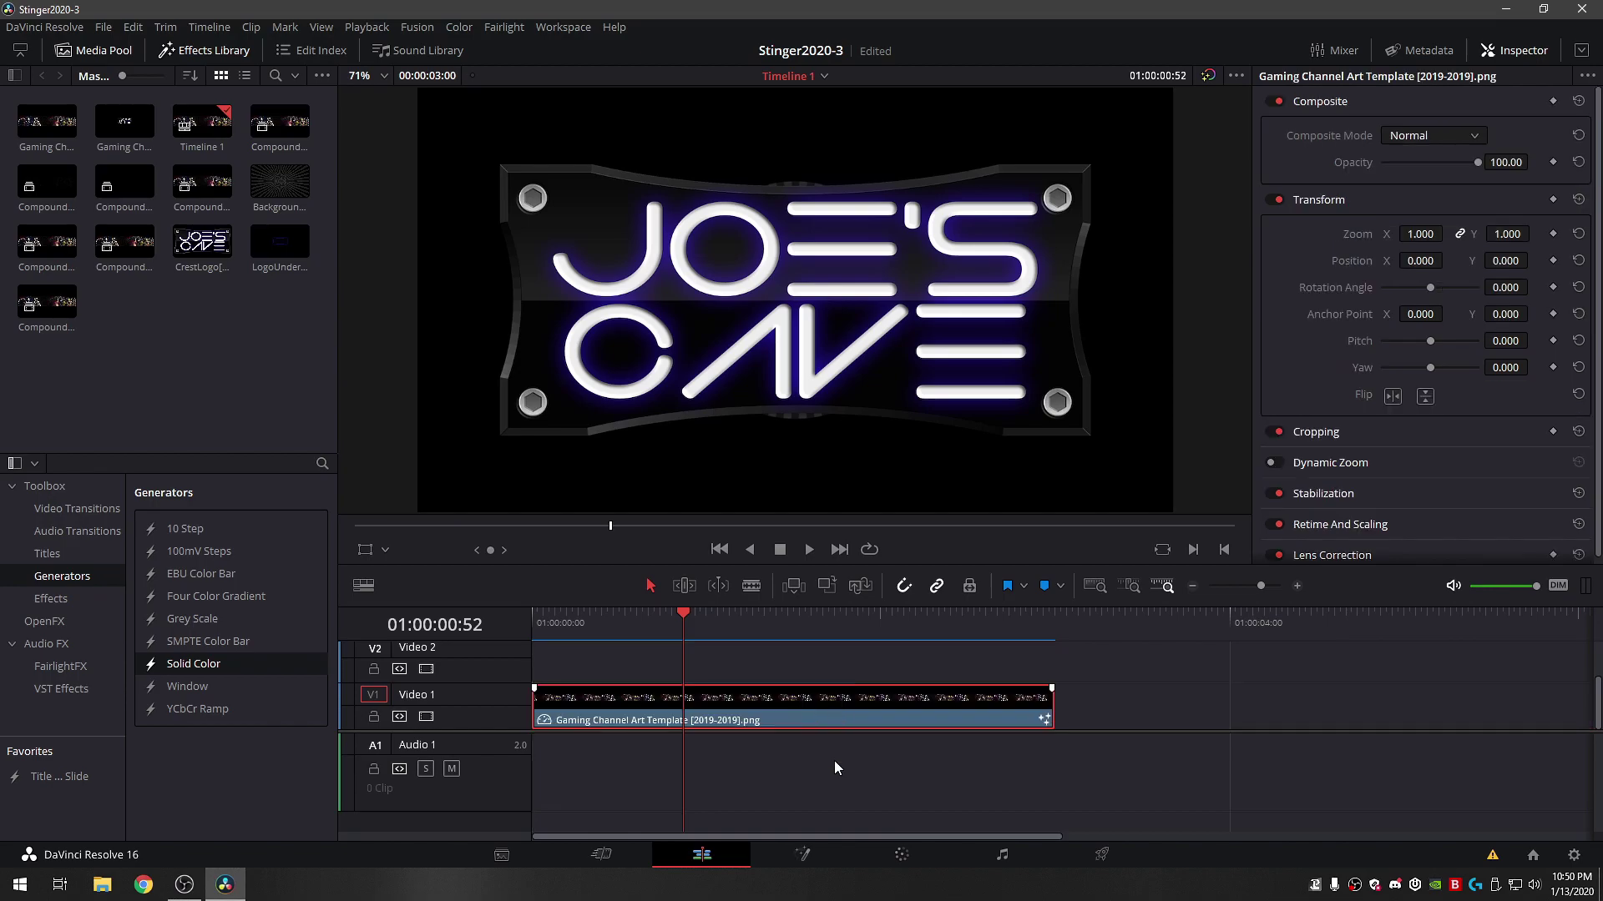
{"action": "left_click", "coordinate": [805, 855]}
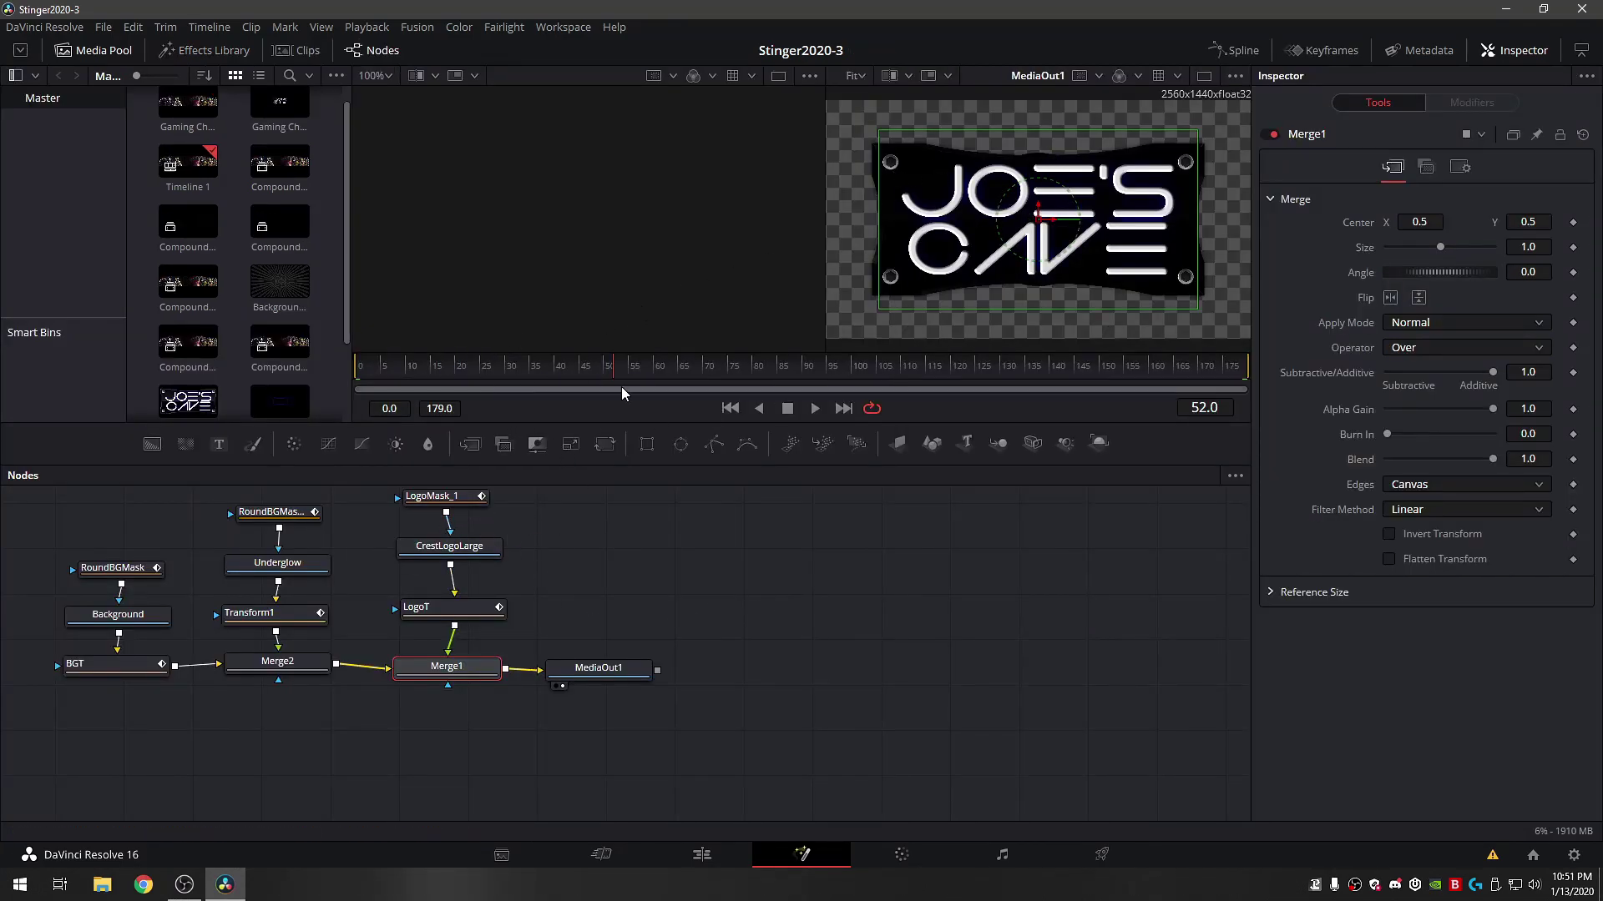
{"action": "left_click", "coordinate": [815, 408]}
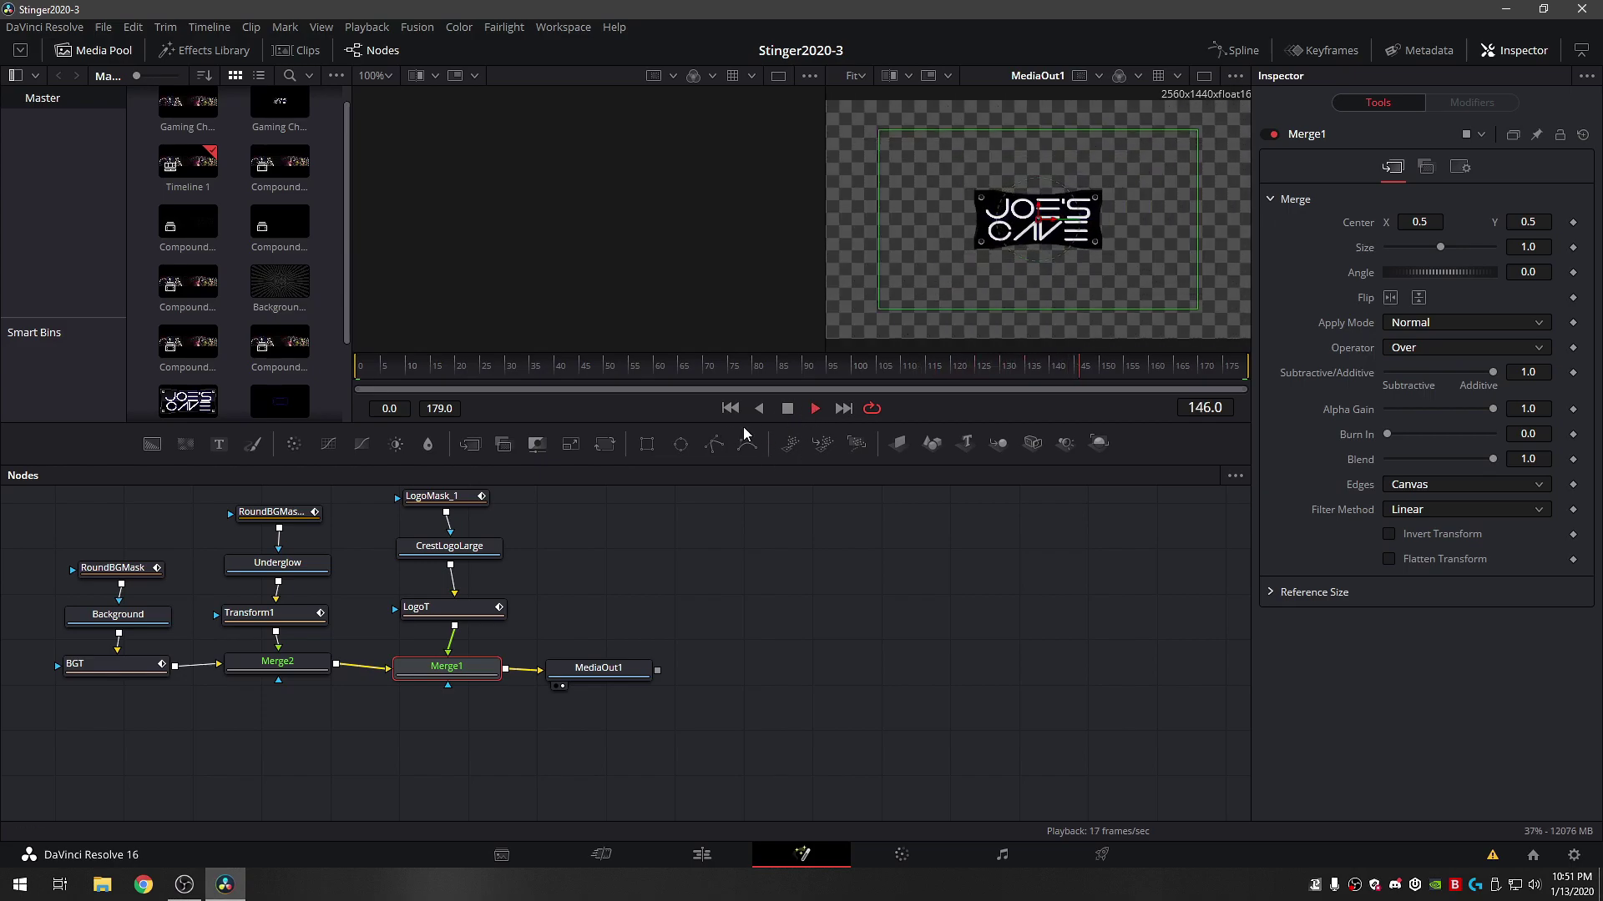
{"action": "left_click", "coordinate": [786, 409]}
{"action": "left_click", "coordinate": [705, 852]}
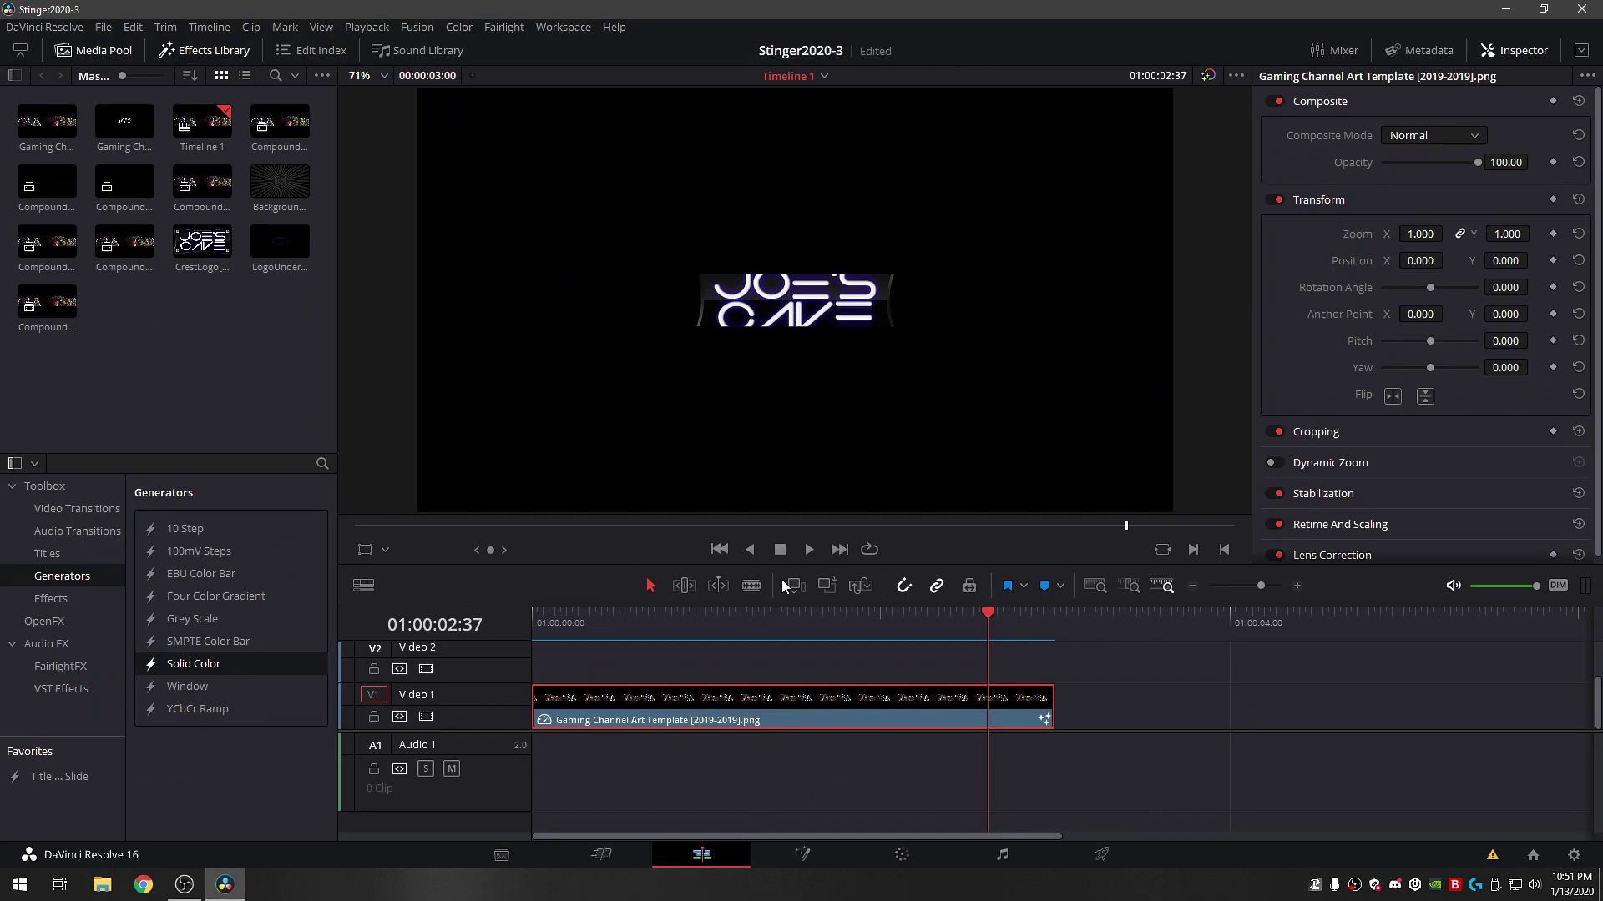
- Play the JOE'S CAVE logo animation with loop enabled, then stop playback
{"action": "left_click", "coordinate": [809, 549]}
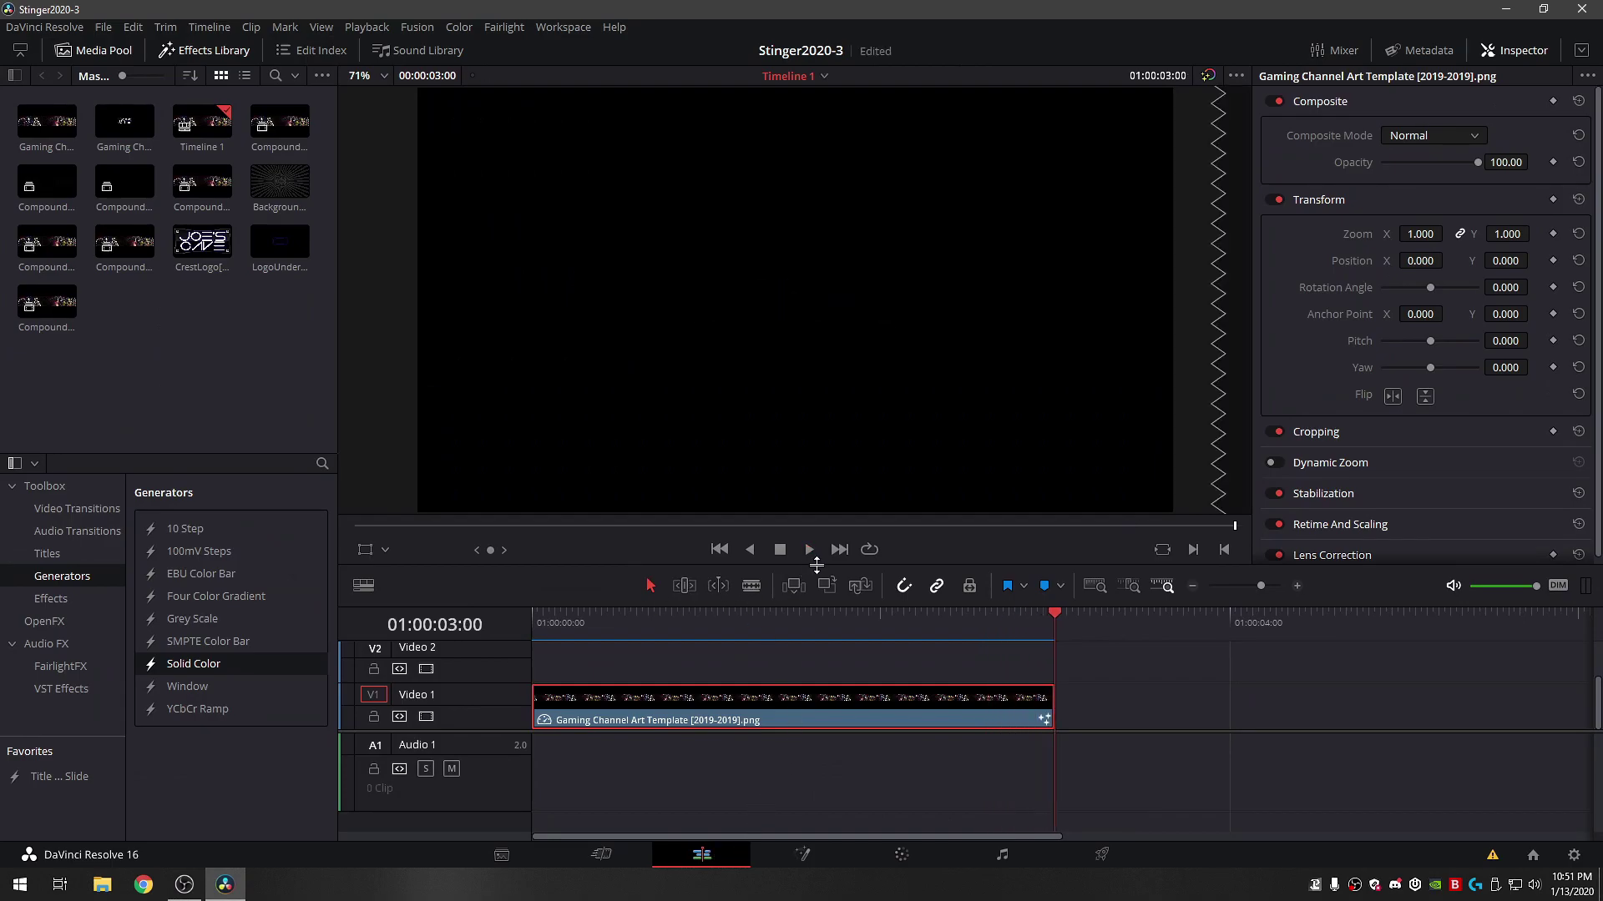
{"action": "left_click", "coordinate": [868, 550]}
{"action": "left_click", "coordinate": [809, 547]}
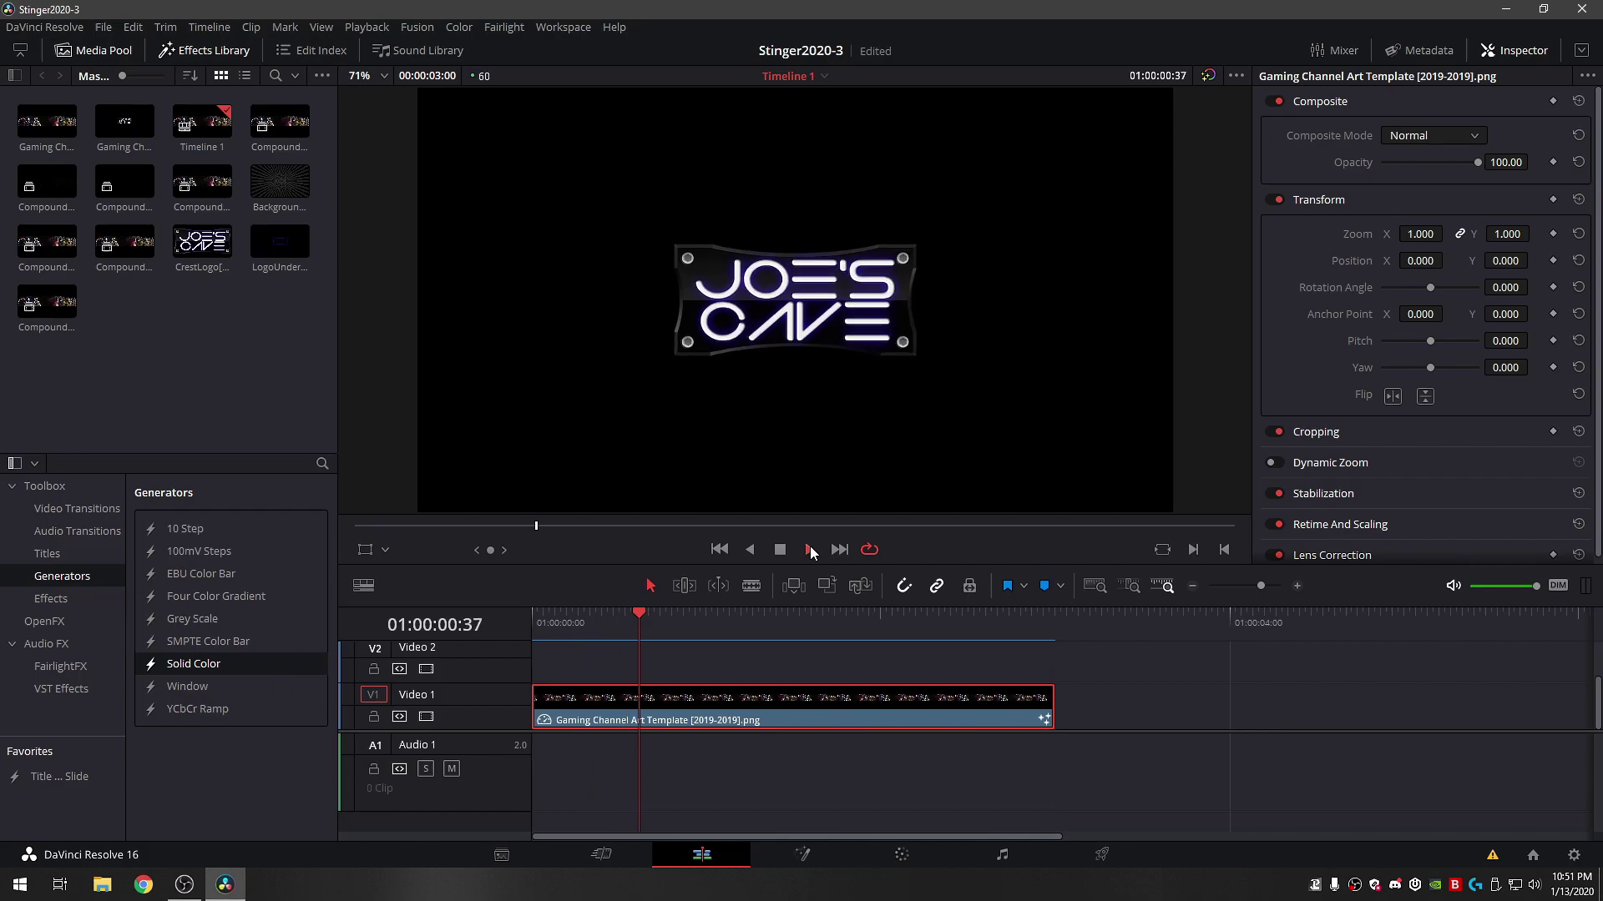
{"action": "left_click", "coordinate": [780, 550]}
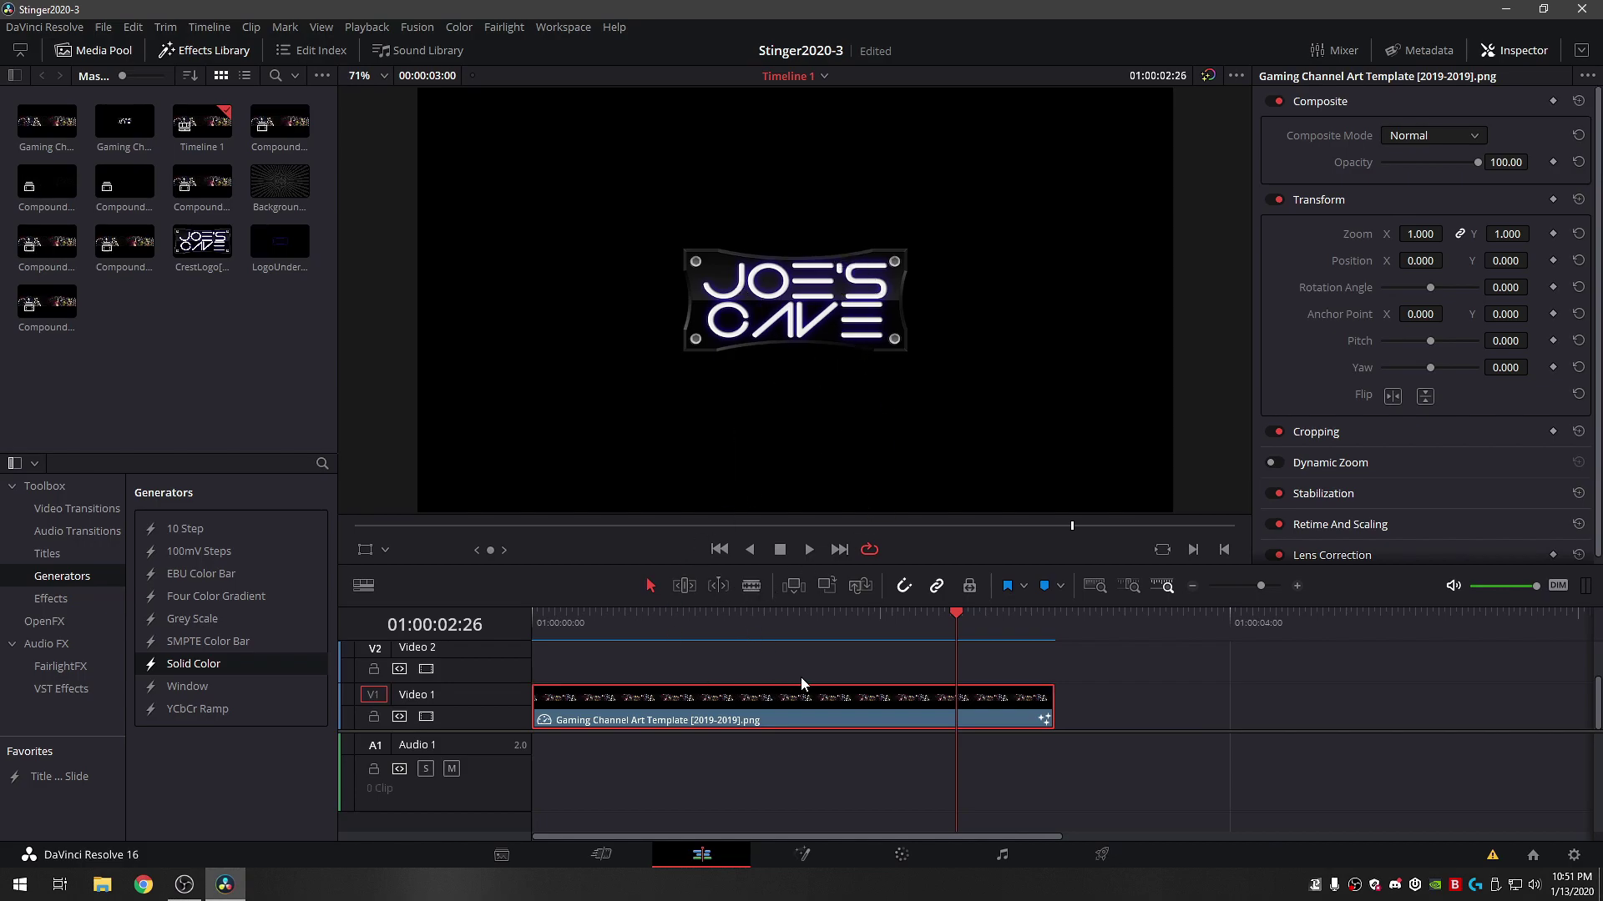
- Wrap the logo clip on Video 1 into Compound Clip 8 and scrub to preview it
{"action": "right_click", "coordinate": [741, 703]}
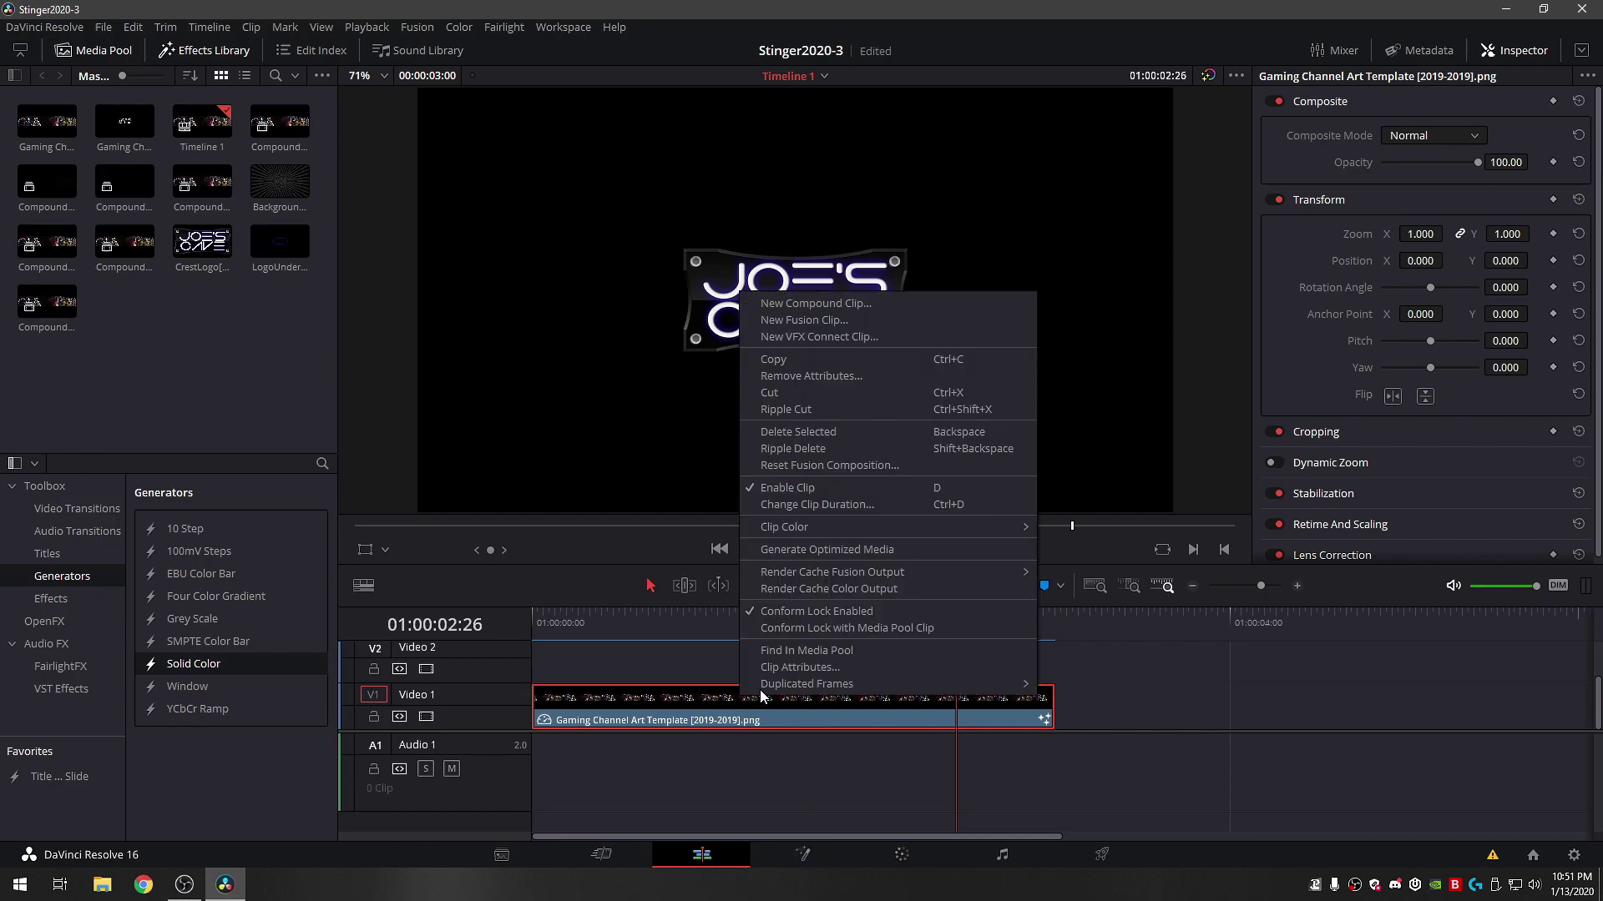
{"action": "left_click", "coordinate": [833, 306]}
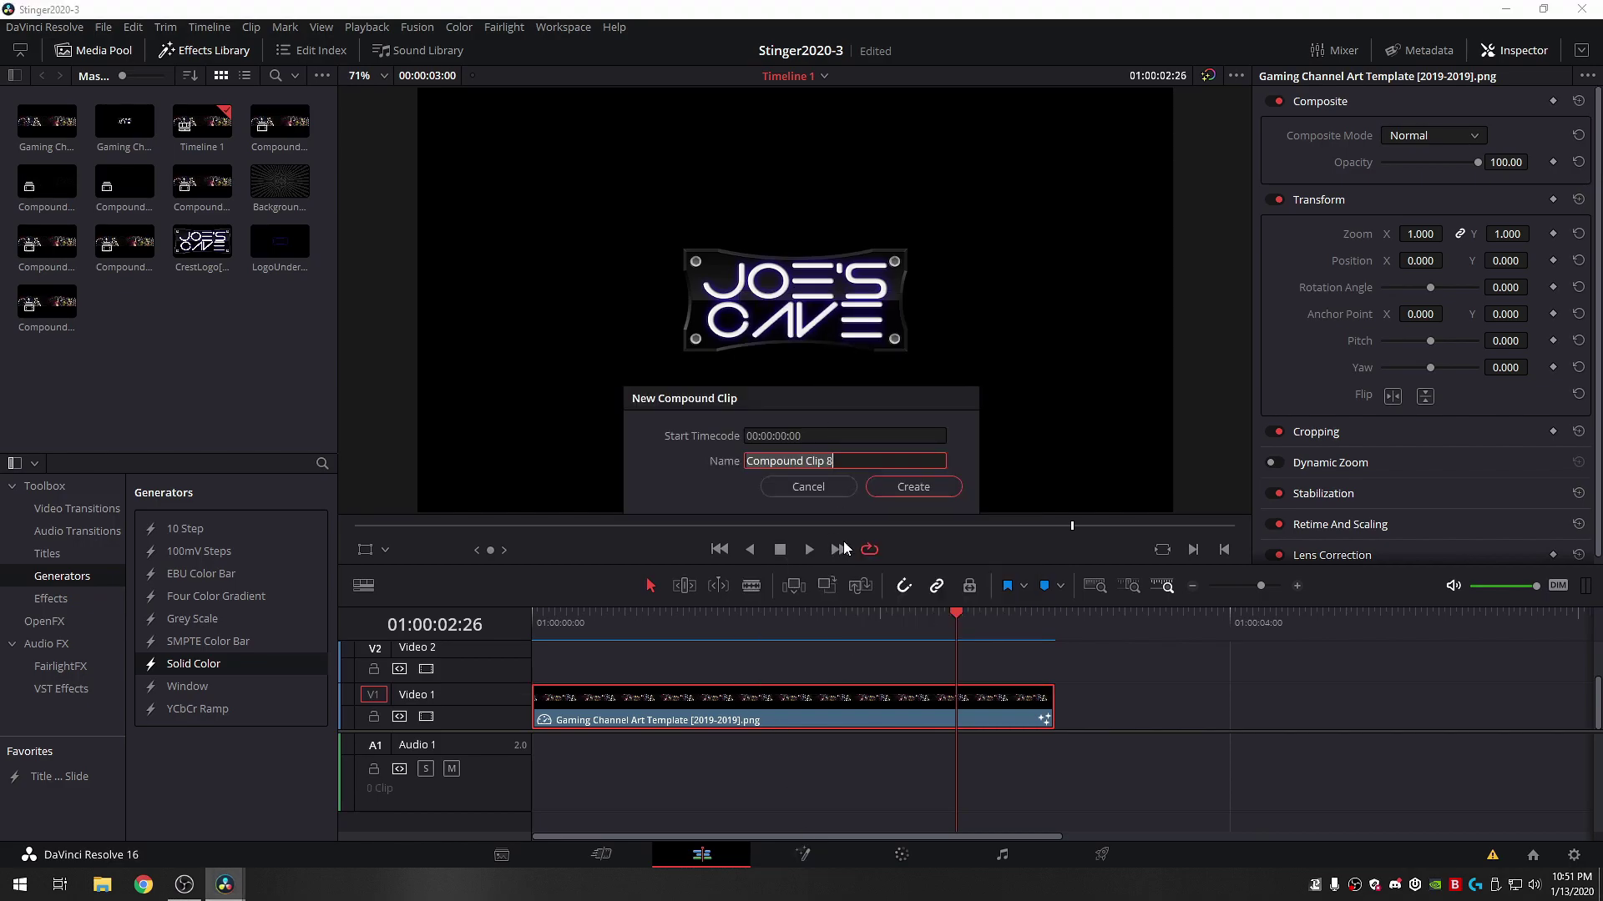
{"action": "left_click", "coordinate": [899, 488]}
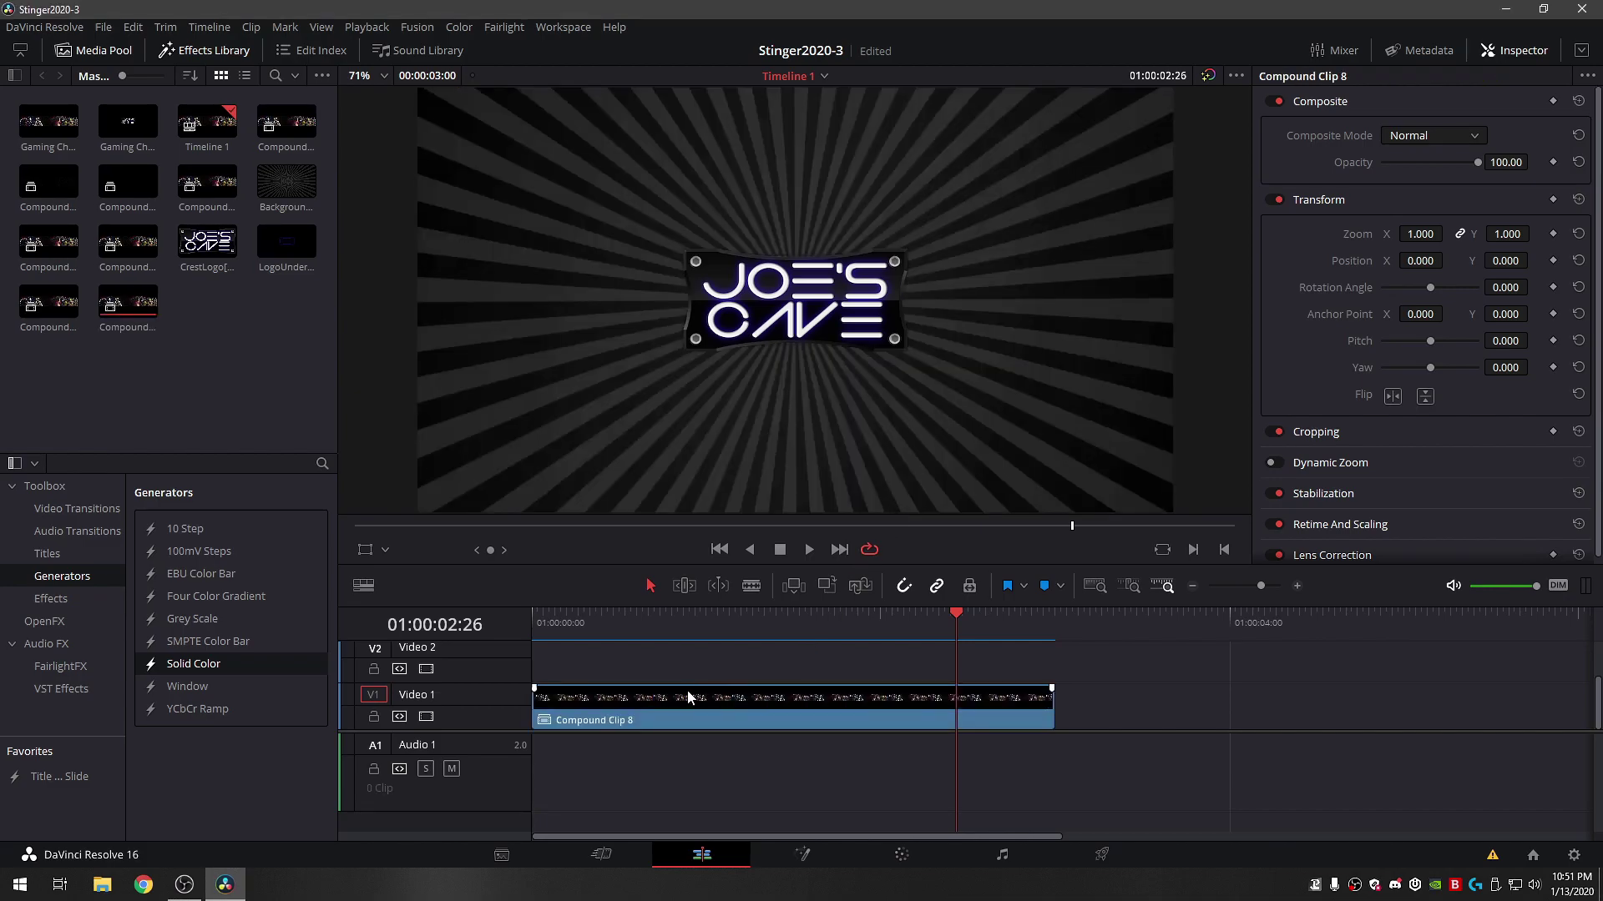
{"action": "left_click_drag", "start_coordinate": [954, 611], "coordinate": [826, 641]}
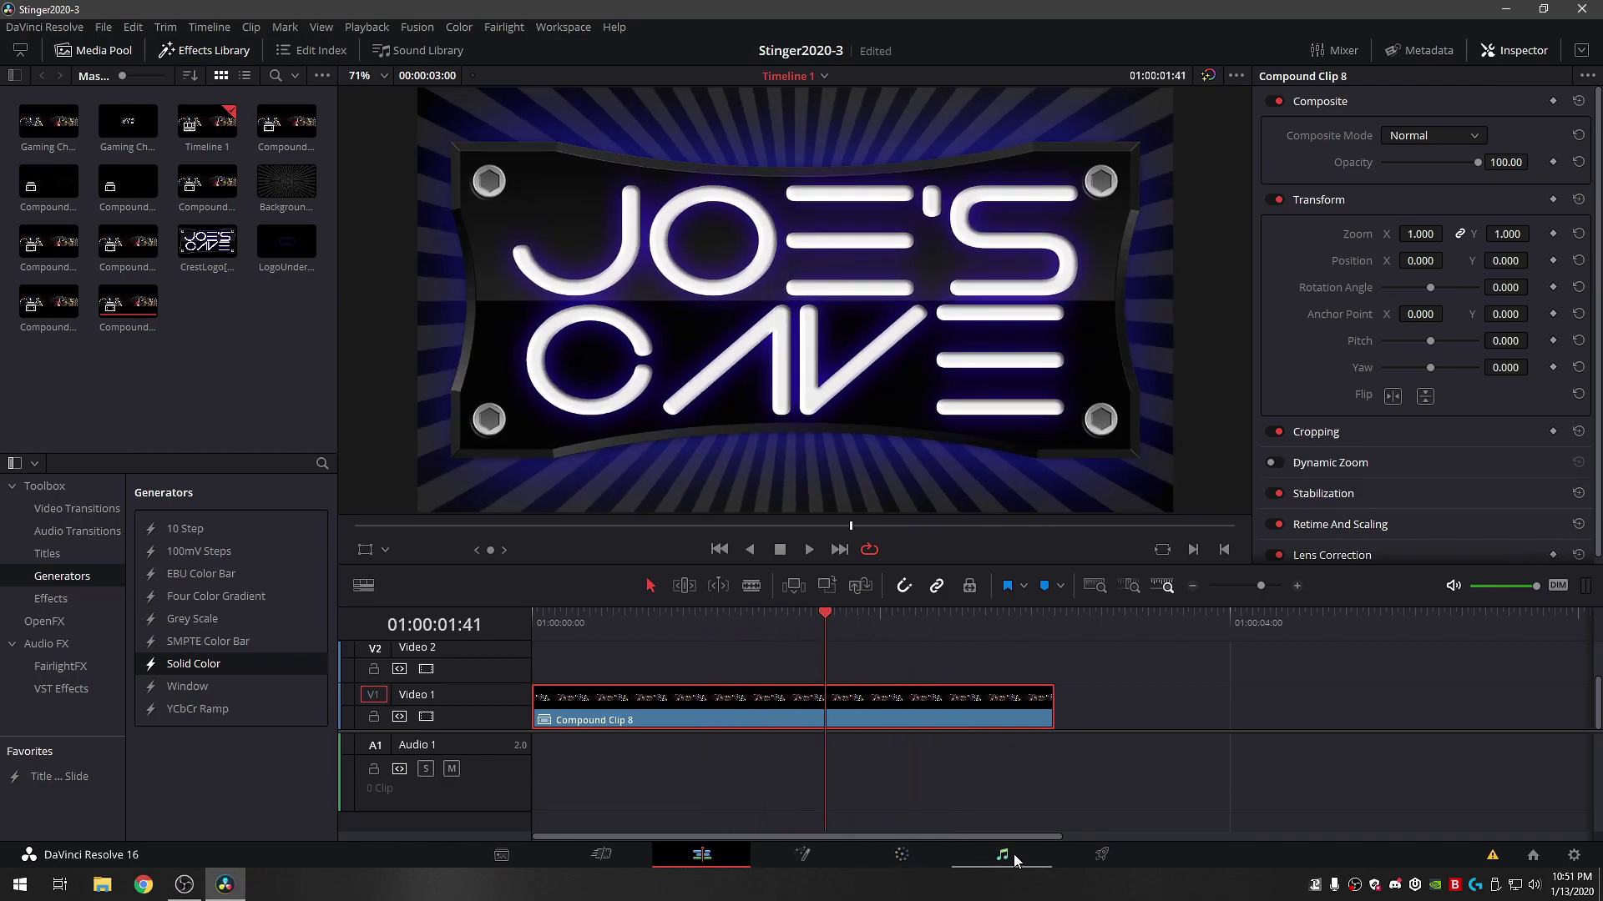
- On the Color page, add an alpha output to the compound clip's node graph
{"action": "left_click", "coordinate": [901, 853]}
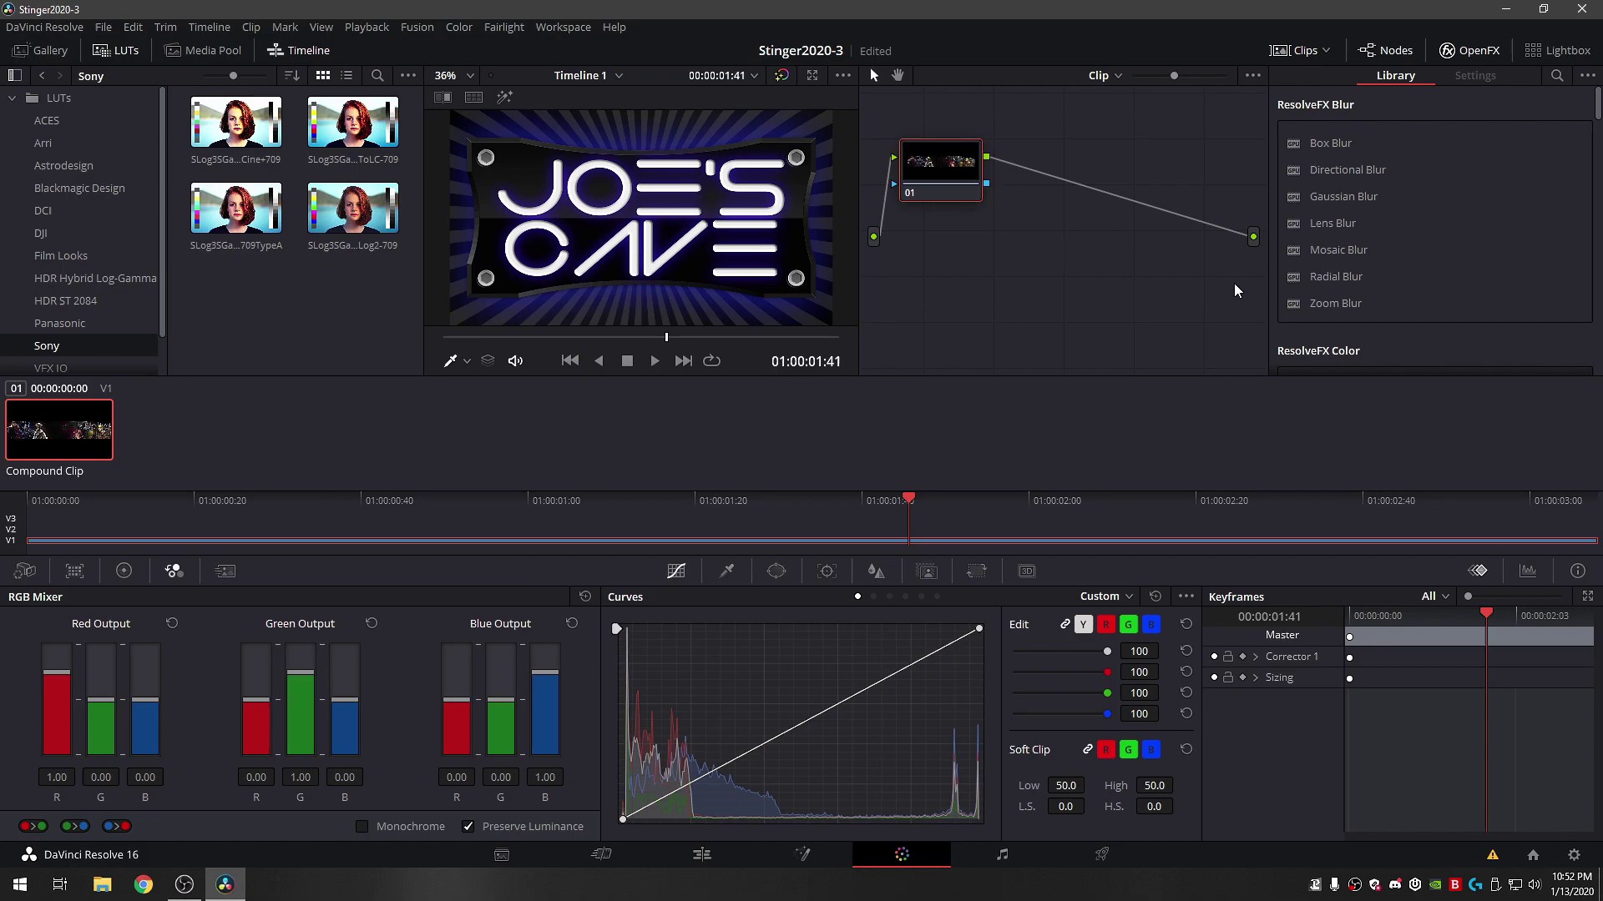
{"action": "right_click", "coordinate": [1160, 254]}
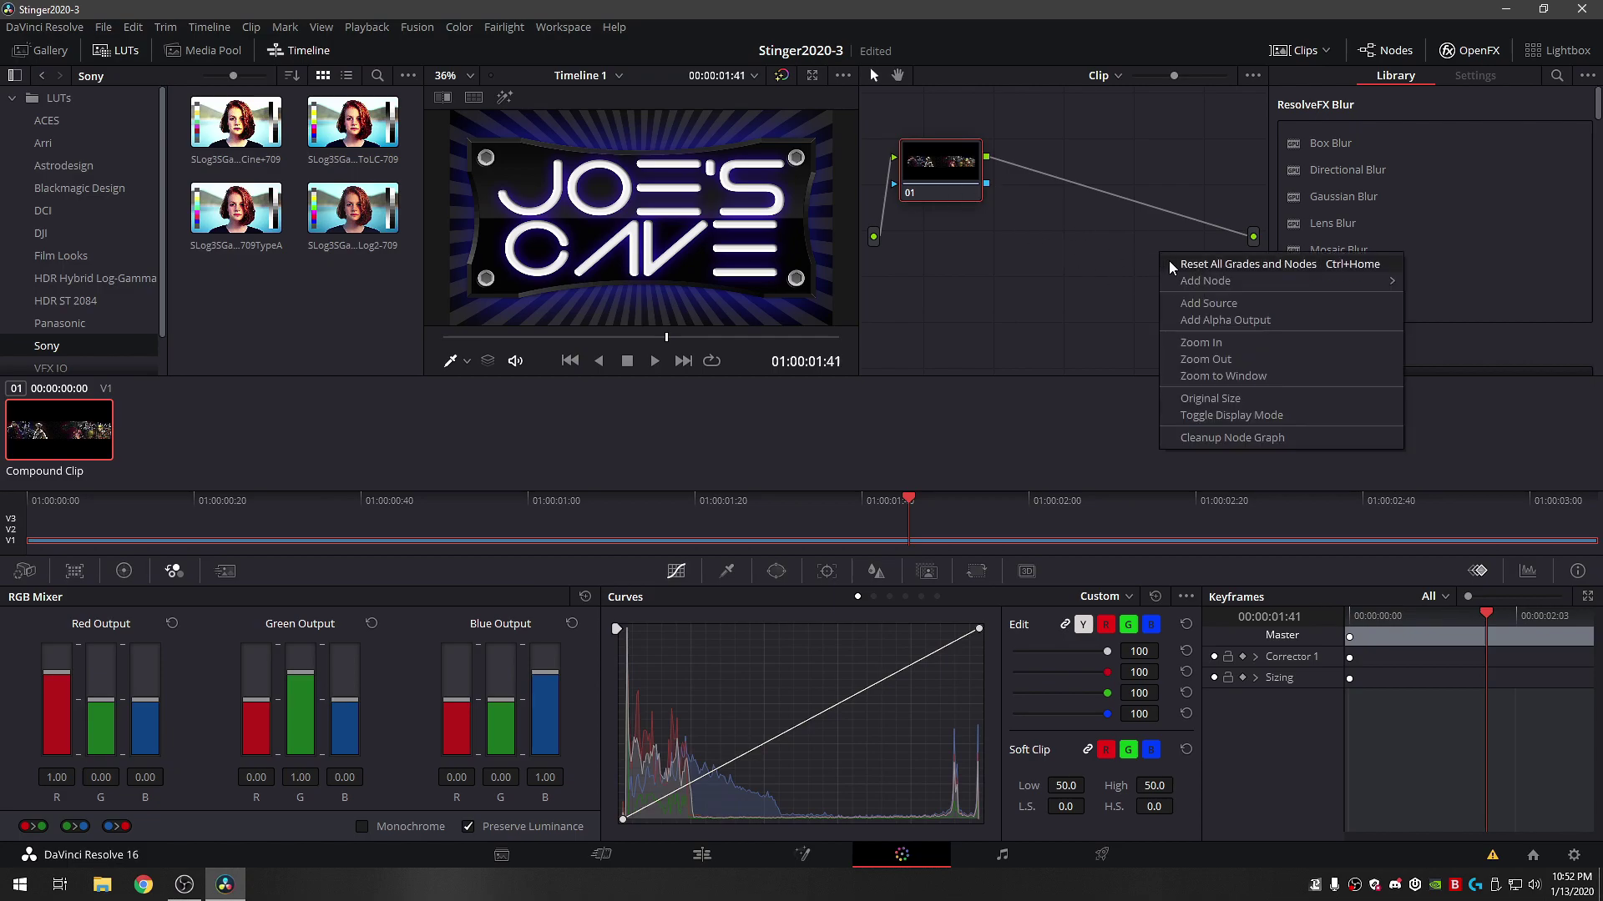
{"action": "left_click", "coordinate": [1237, 326]}
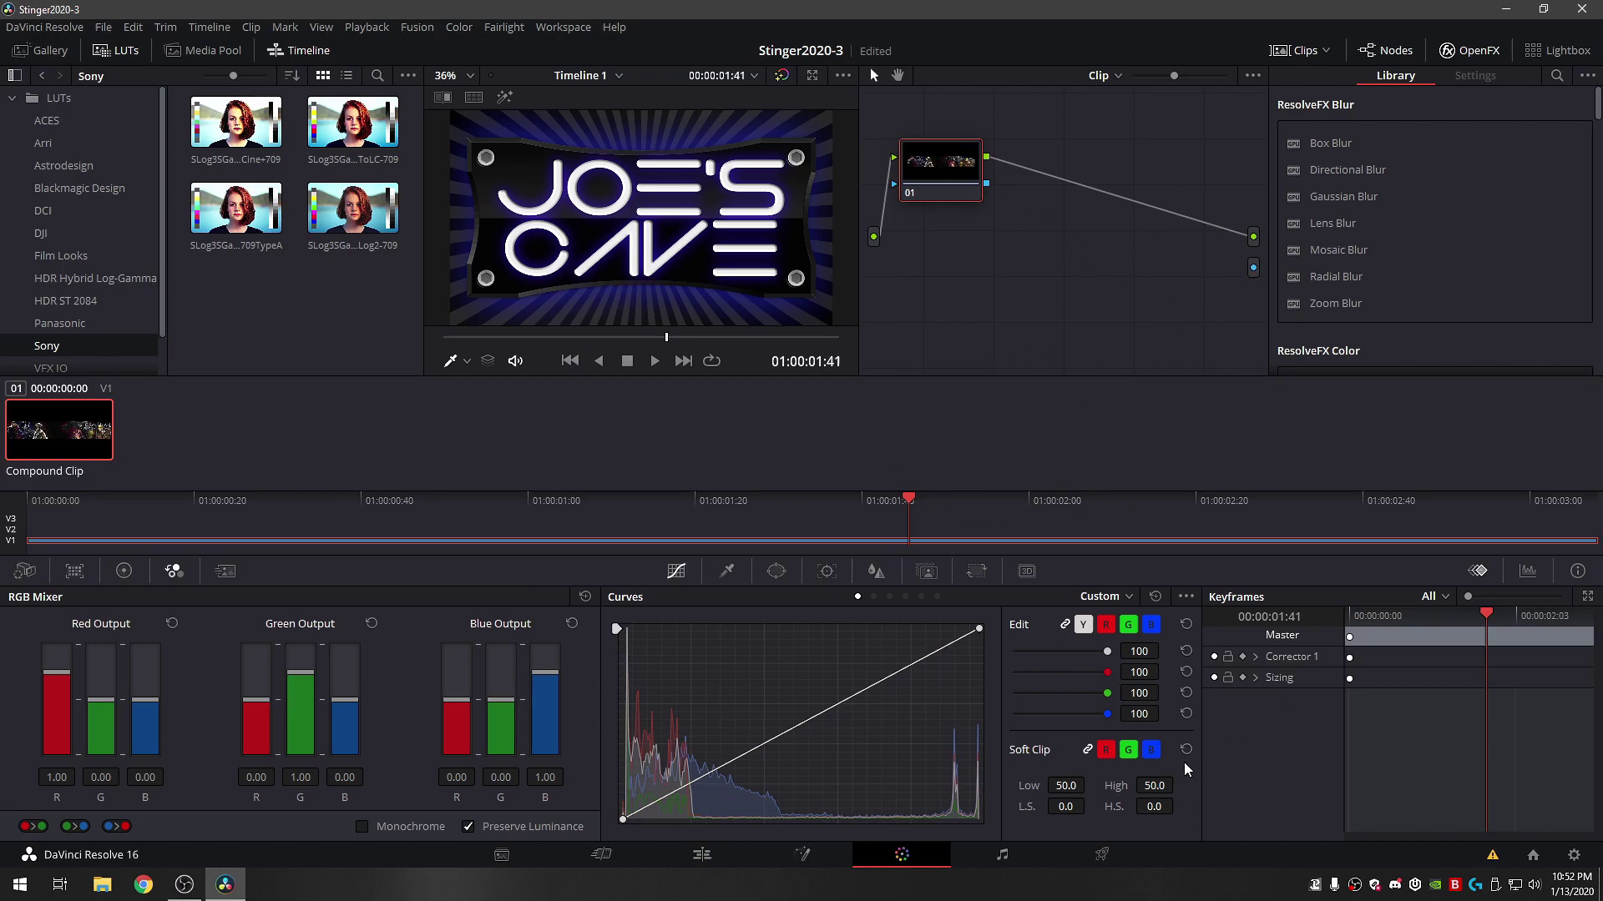
- On the Deliver page, render as individual clips, keeping the Stingers output folder
{"action": "left_click", "coordinate": [1102, 855]}
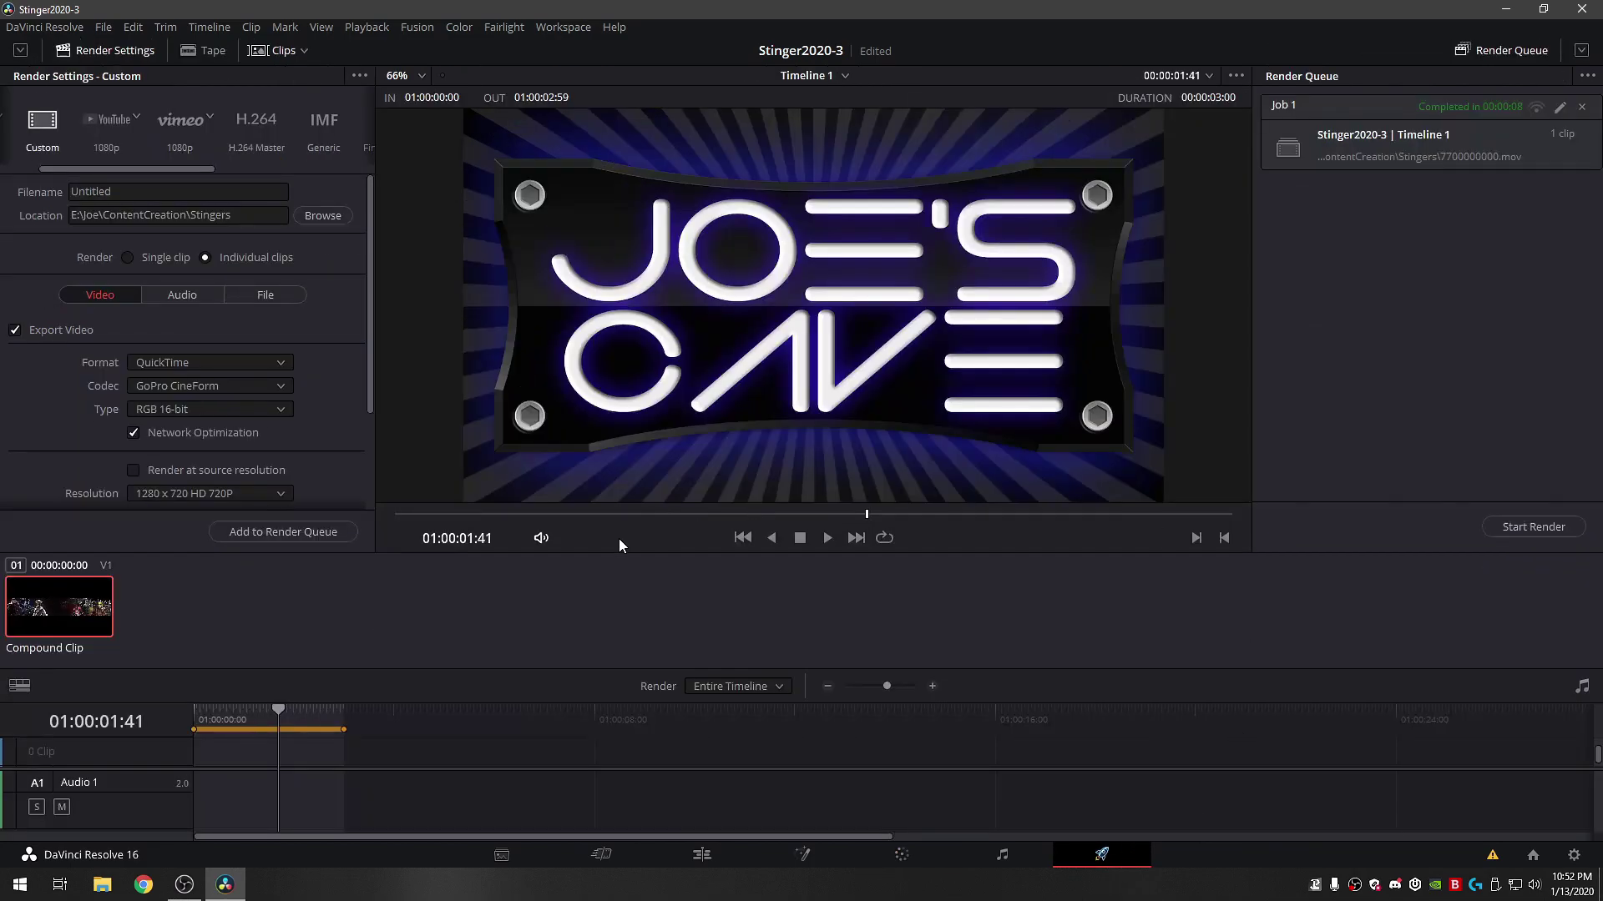
{"action": "left_click", "coordinate": [206, 258]}
{"action": "left_click", "coordinate": [321, 216]}
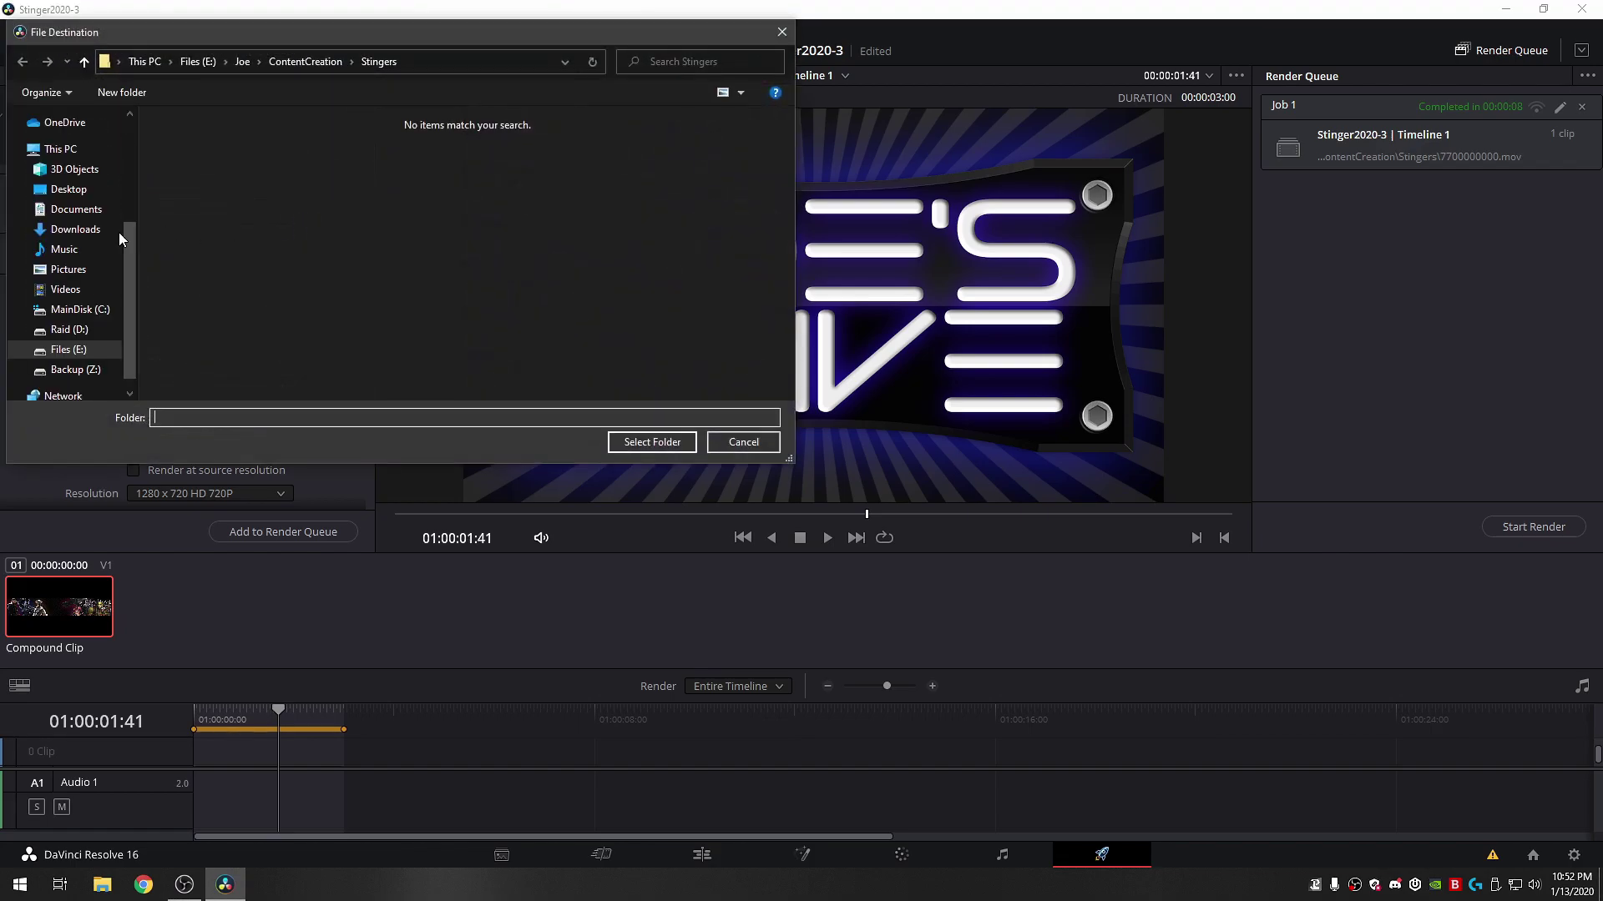
{"action": "left_click", "coordinate": [781, 32]}
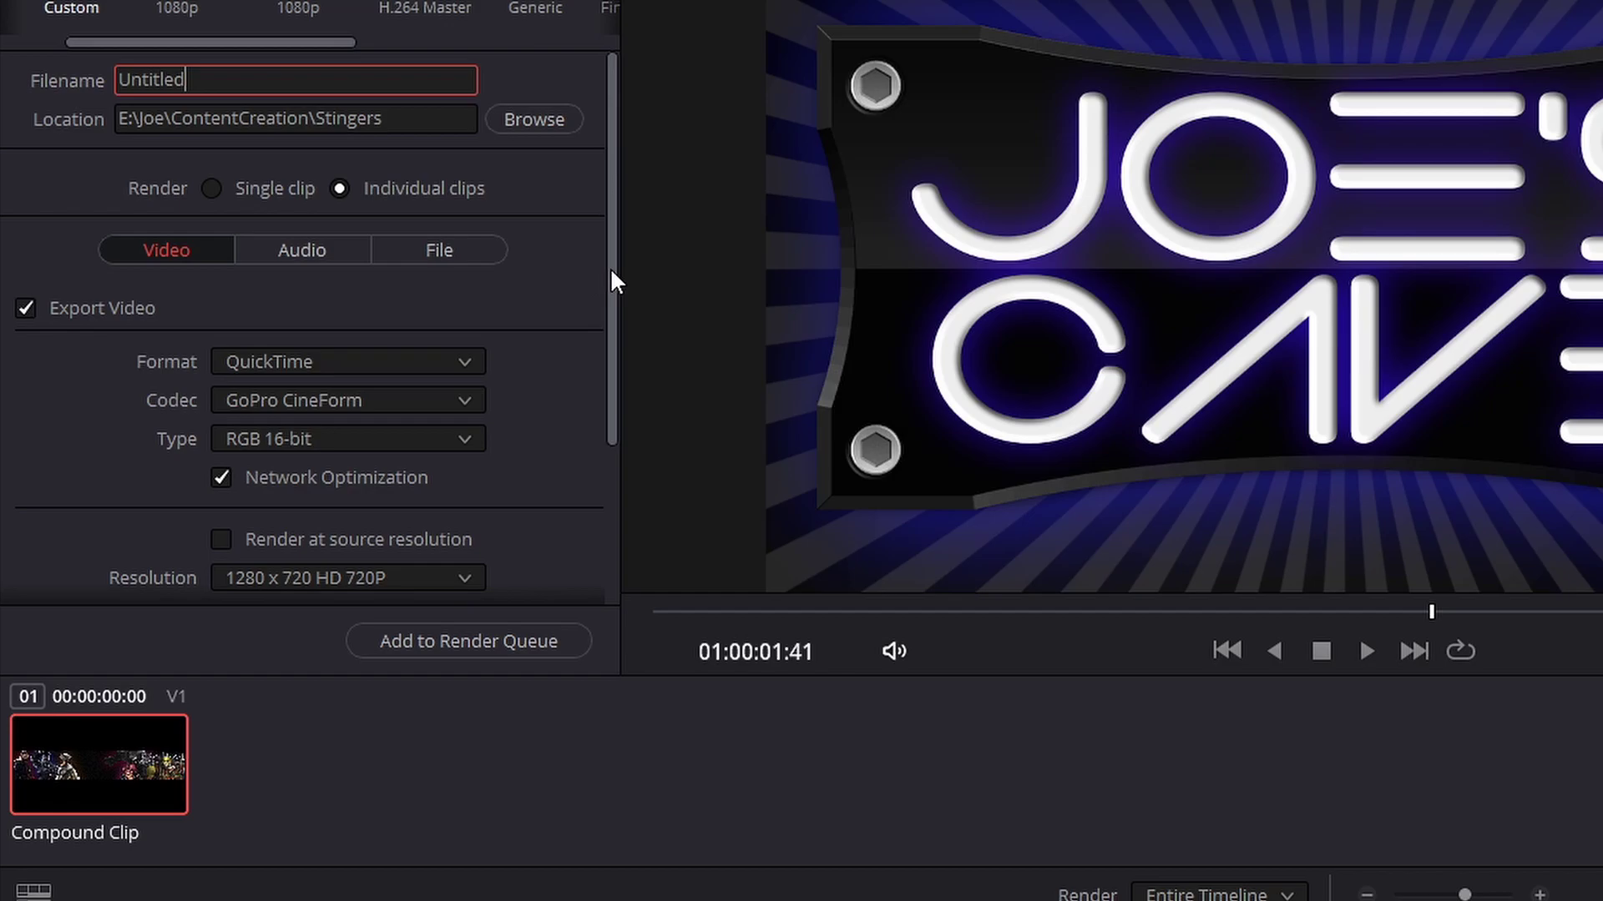
{"action": "left_click", "coordinate": [345, 187]}
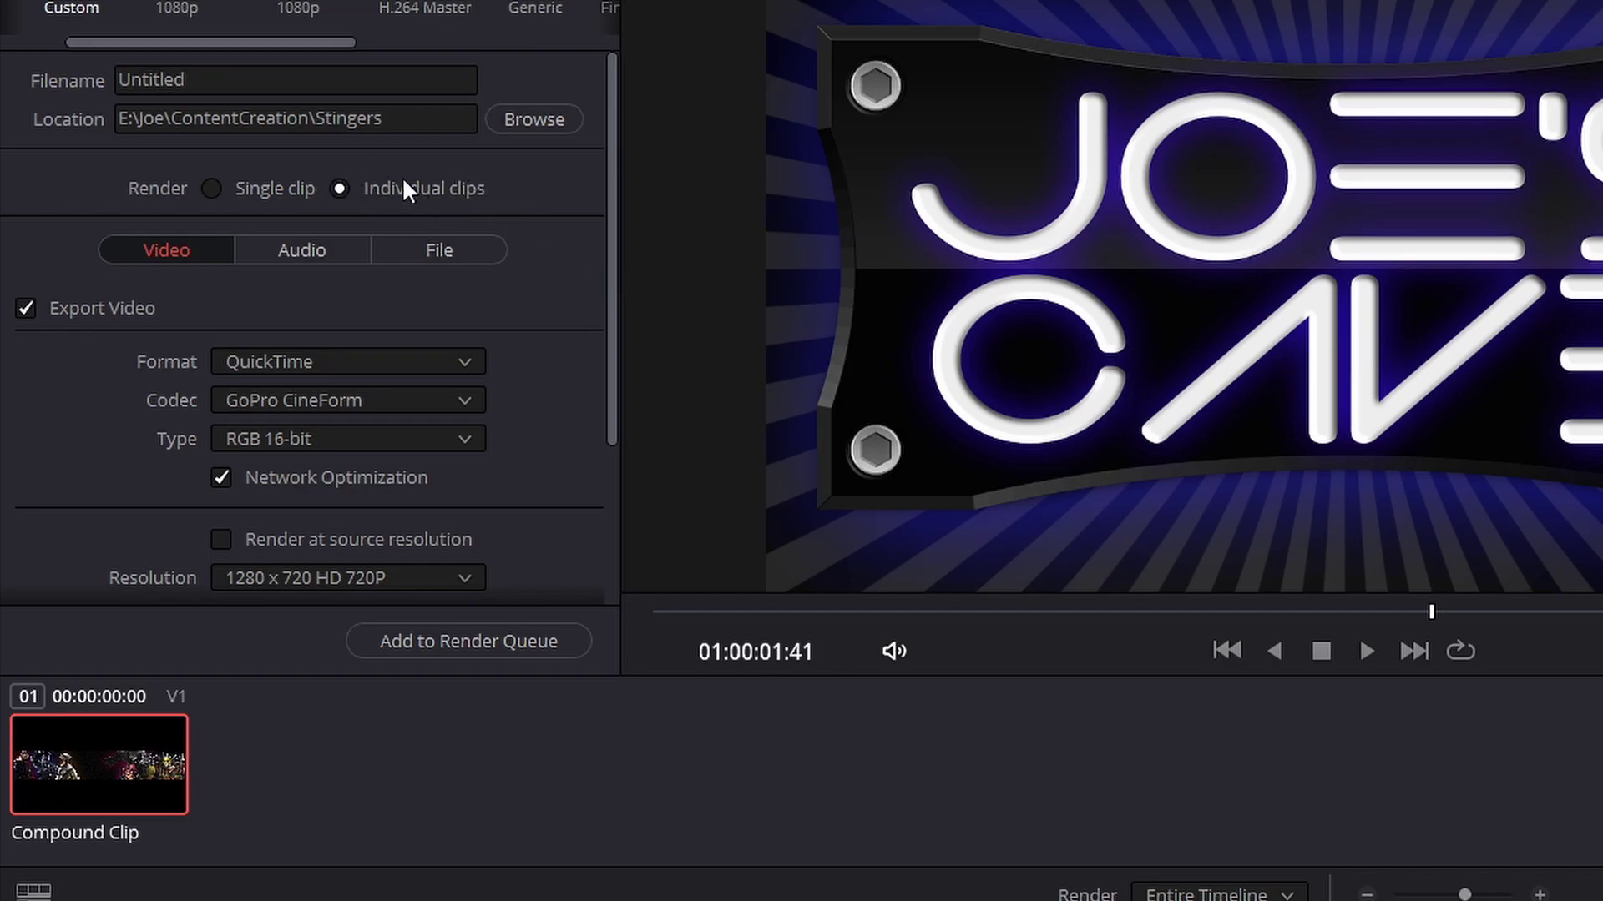
{"action": "left_click_drag", "start_coordinate": [608, 235], "coordinate": [615, 328]}
- Keep QuickTime format, switch the codec to DNxHR 444 12-bit and enable Export Alpha
{"action": "left_click", "coordinate": [473, 232]}
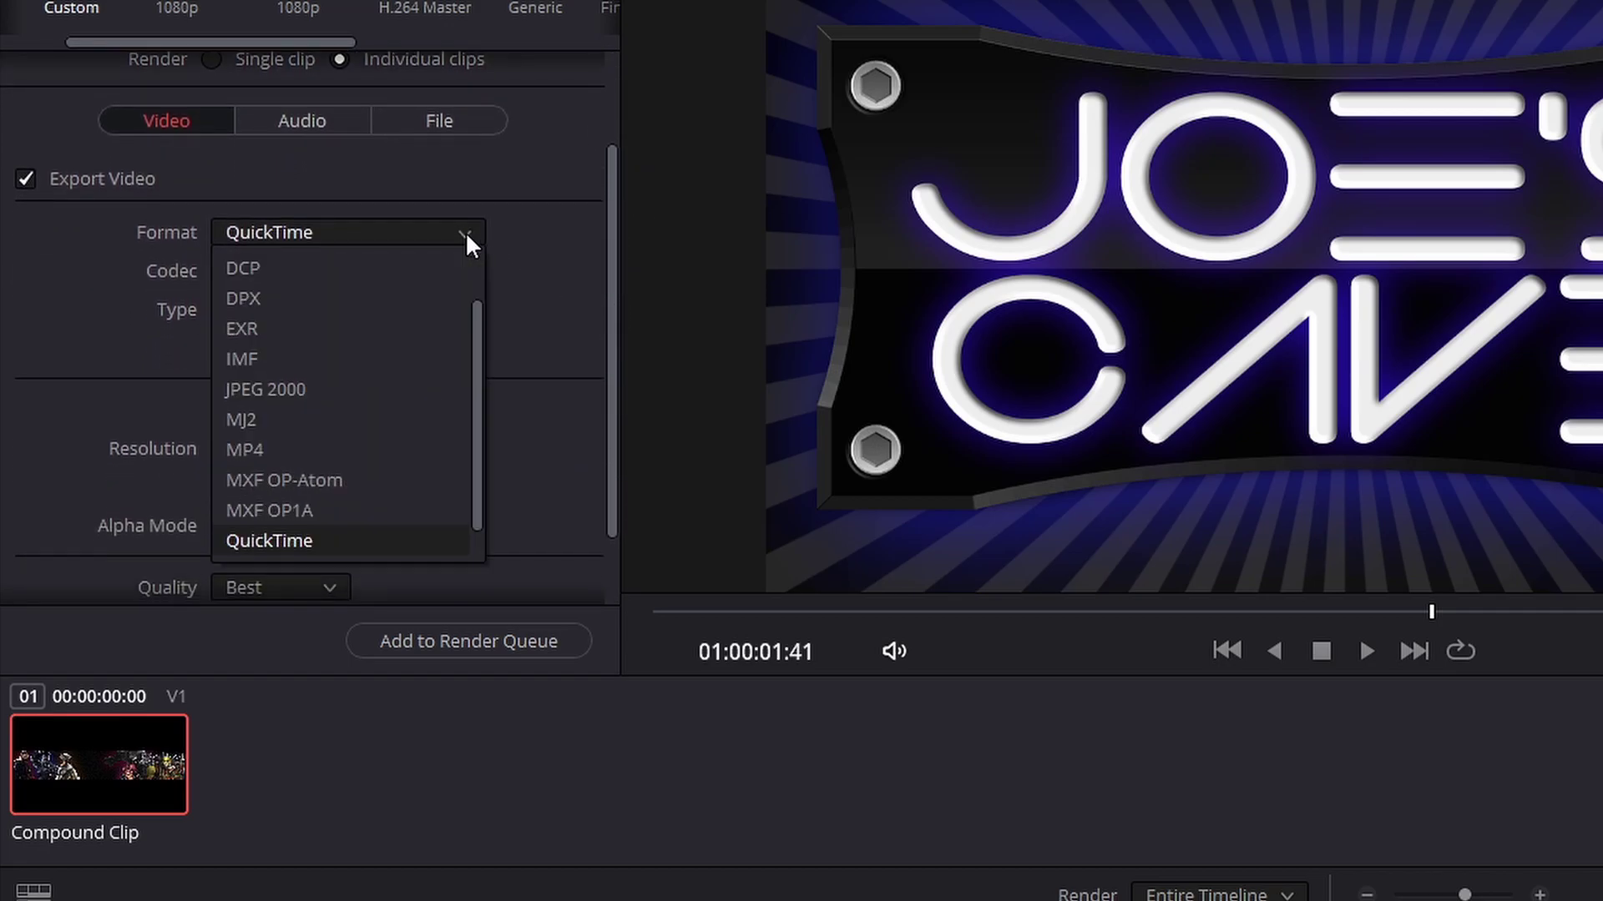
{"action": "left_click", "coordinate": [294, 538]}
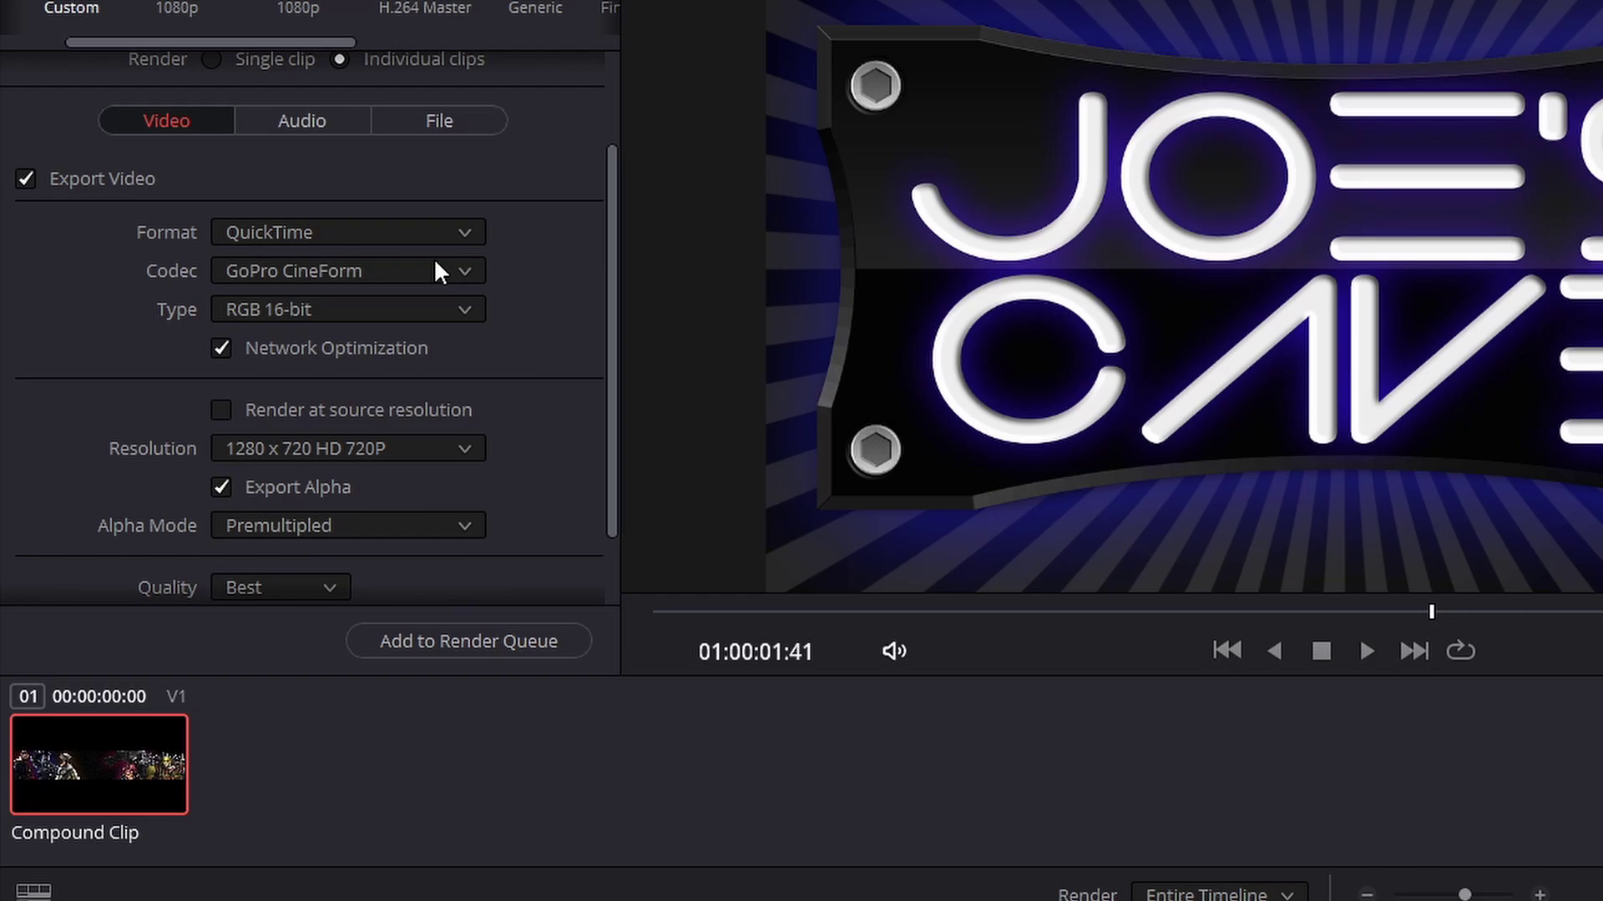
{"action": "left_click", "coordinate": [437, 267]}
{"action": "left_click", "coordinate": [374, 302]}
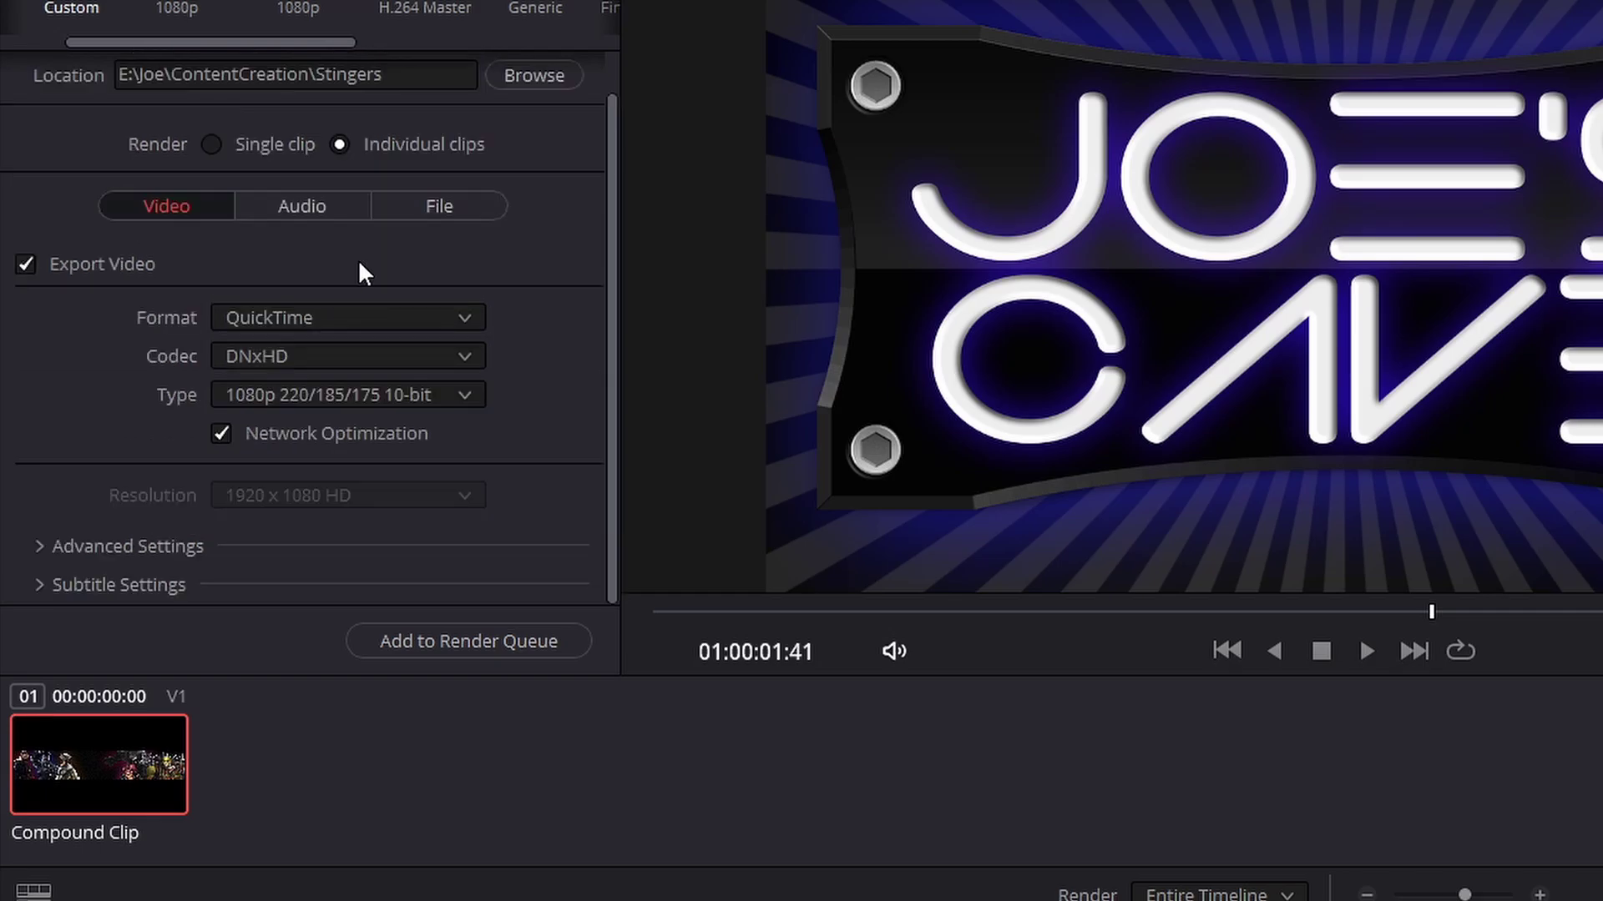
{"action": "left_click", "coordinate": [454, 348]}
{"action": "left_click", "coordinate": [355, 419]}
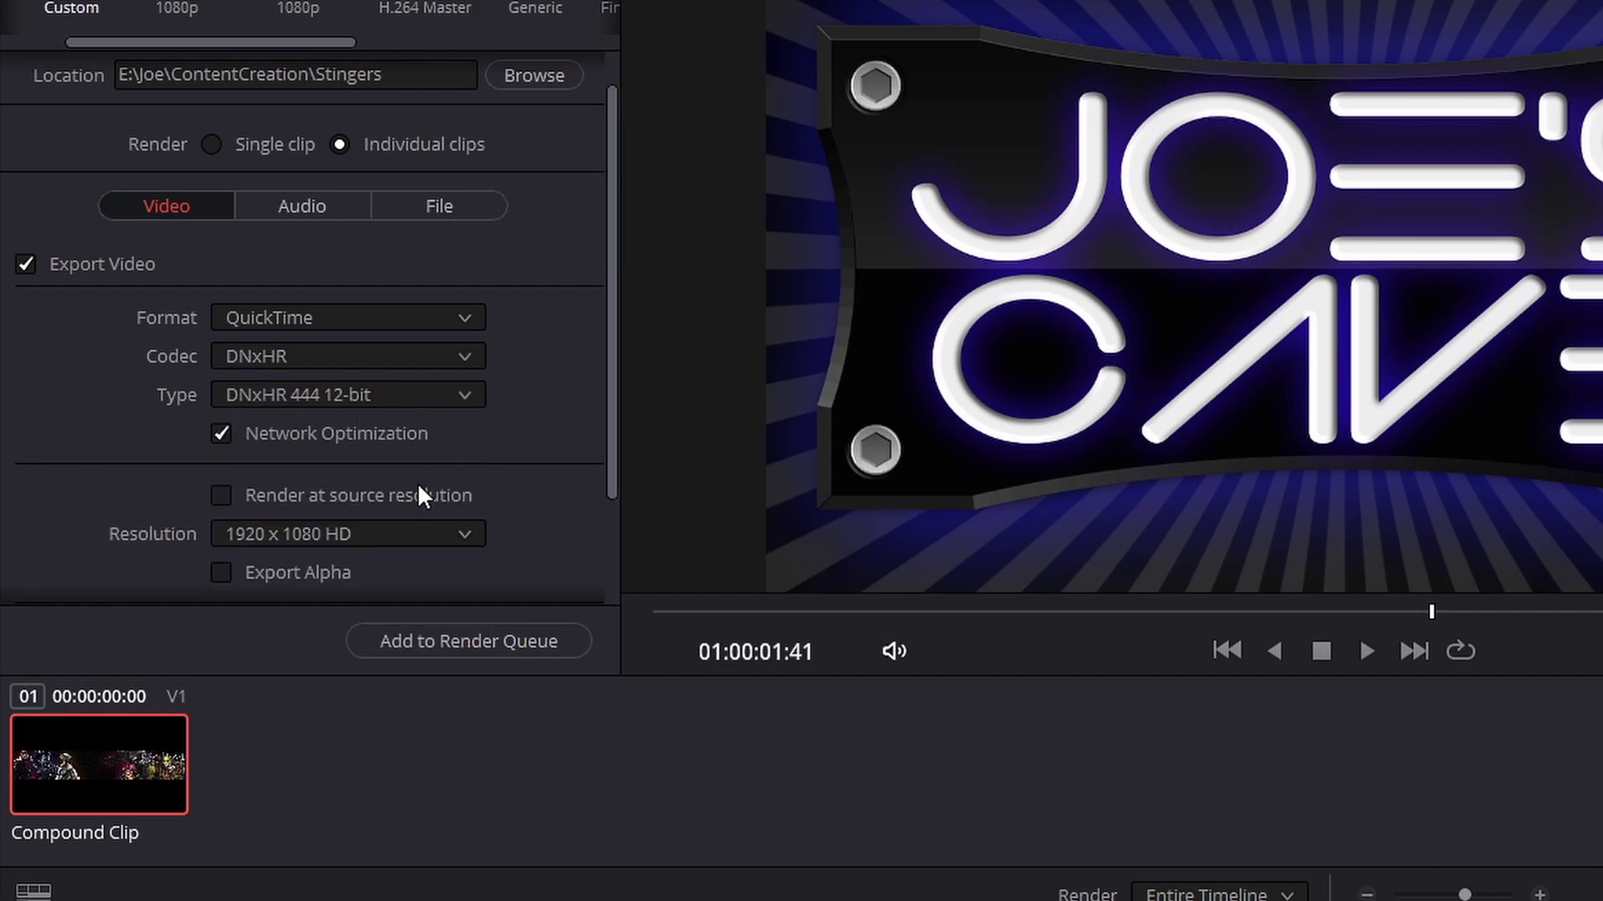
{"action": "left_click", "coordinate": [222, 573]}
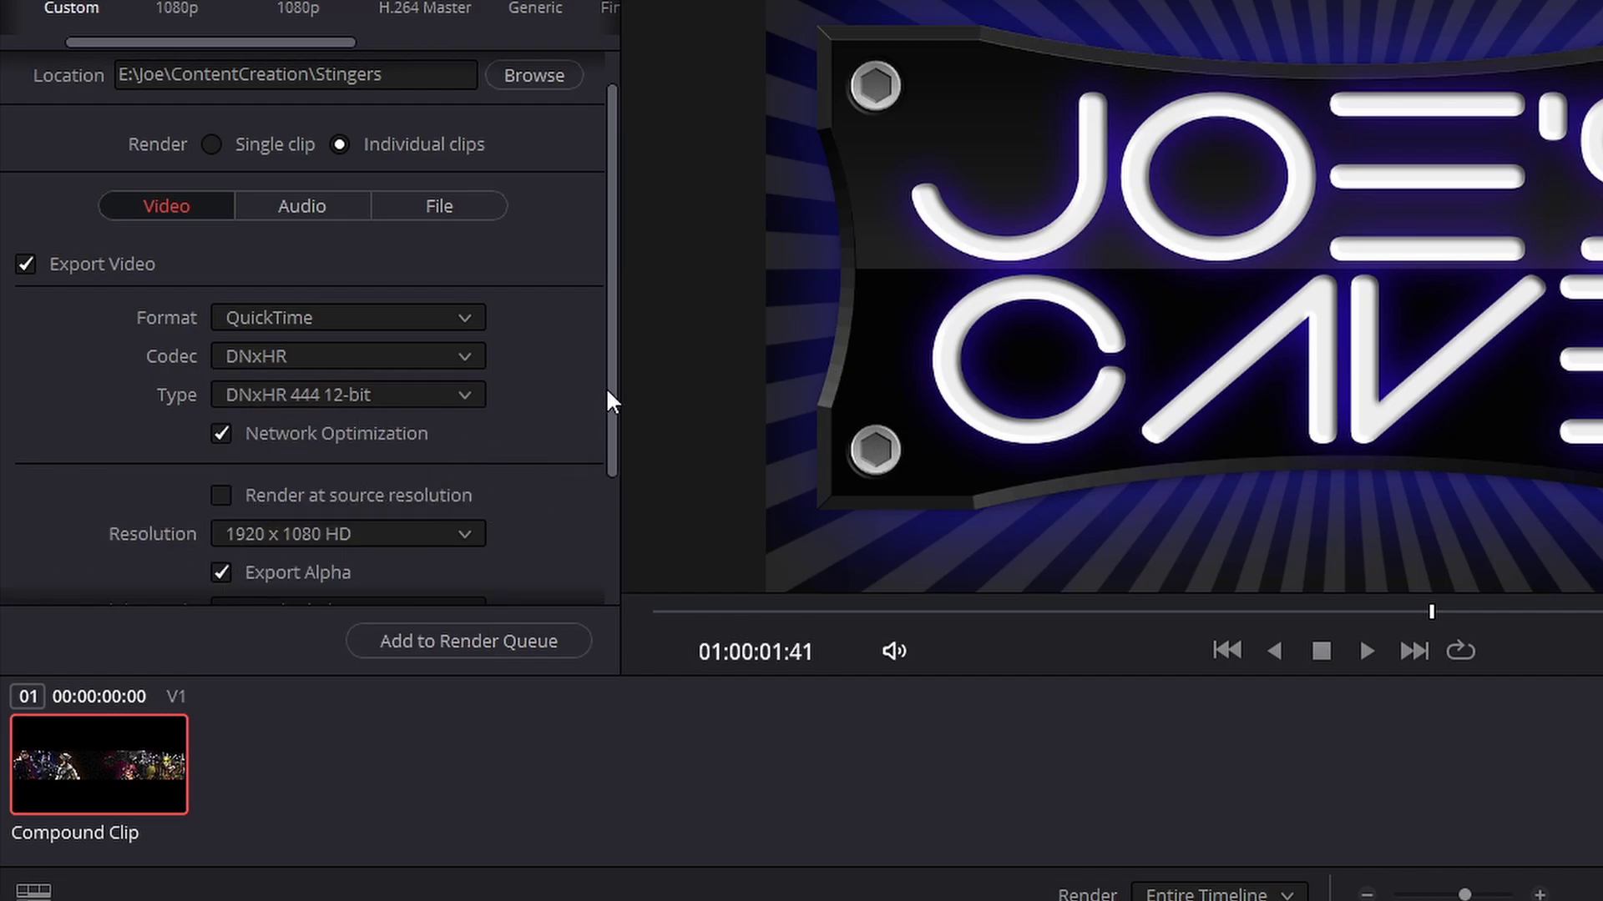
{"action": "scroll", "coordinate": [606, 387], "scroll_direction": "down", "scroll_amount": 3}
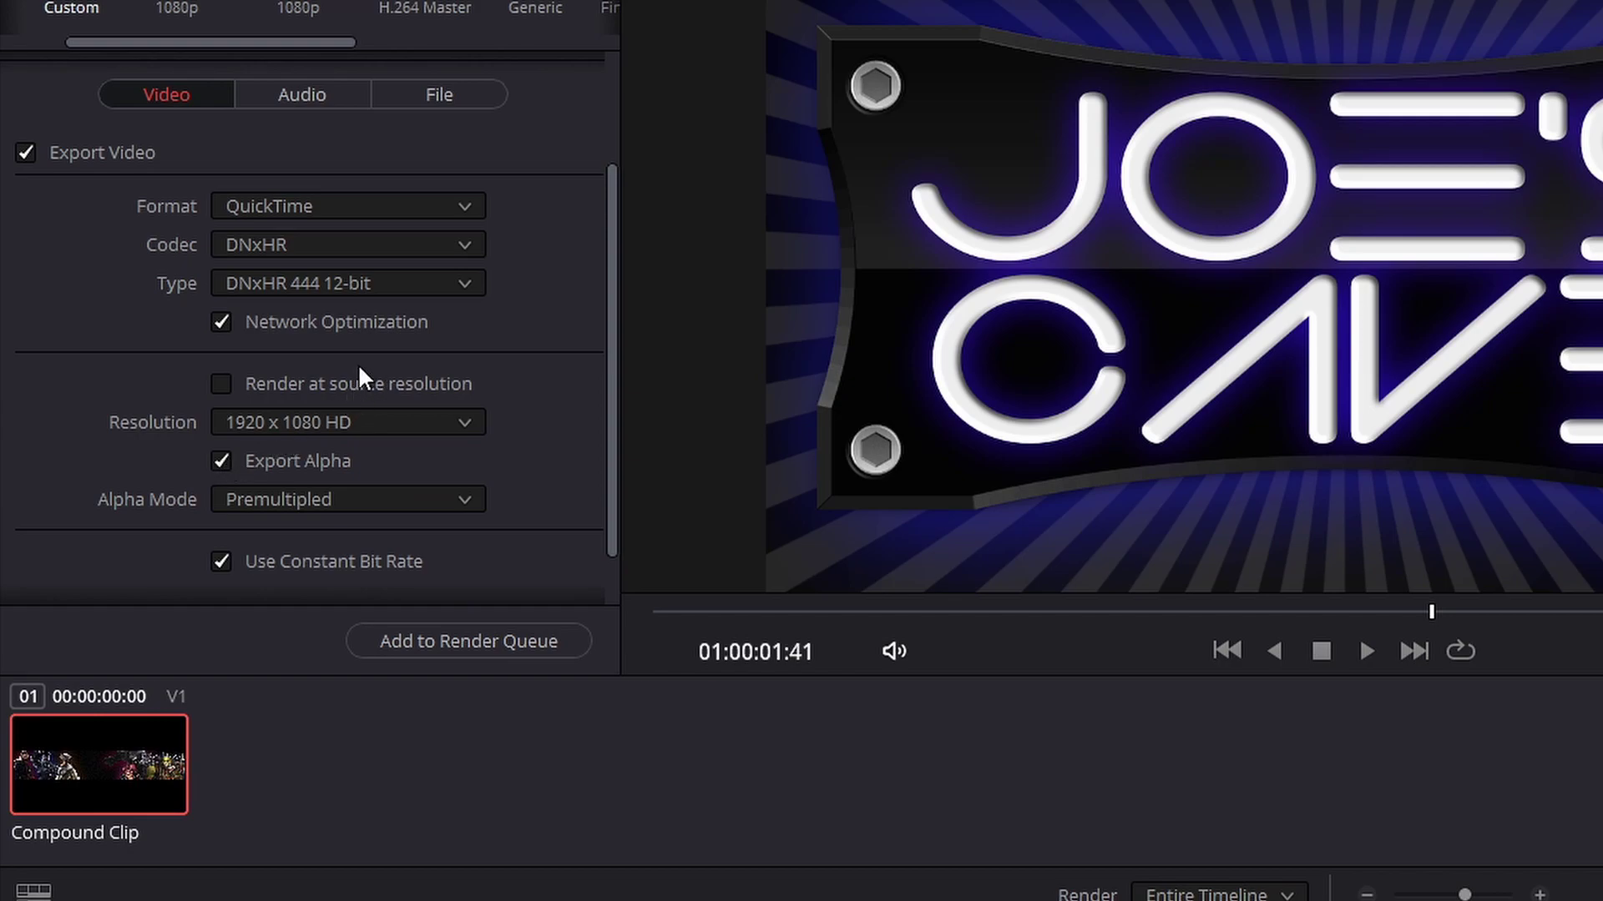
- Switch the codec to GoPro CineForm RGB 16-bit with Premultiplied alpha export
{"action": "left_click", "coordinate": [364, 247]}
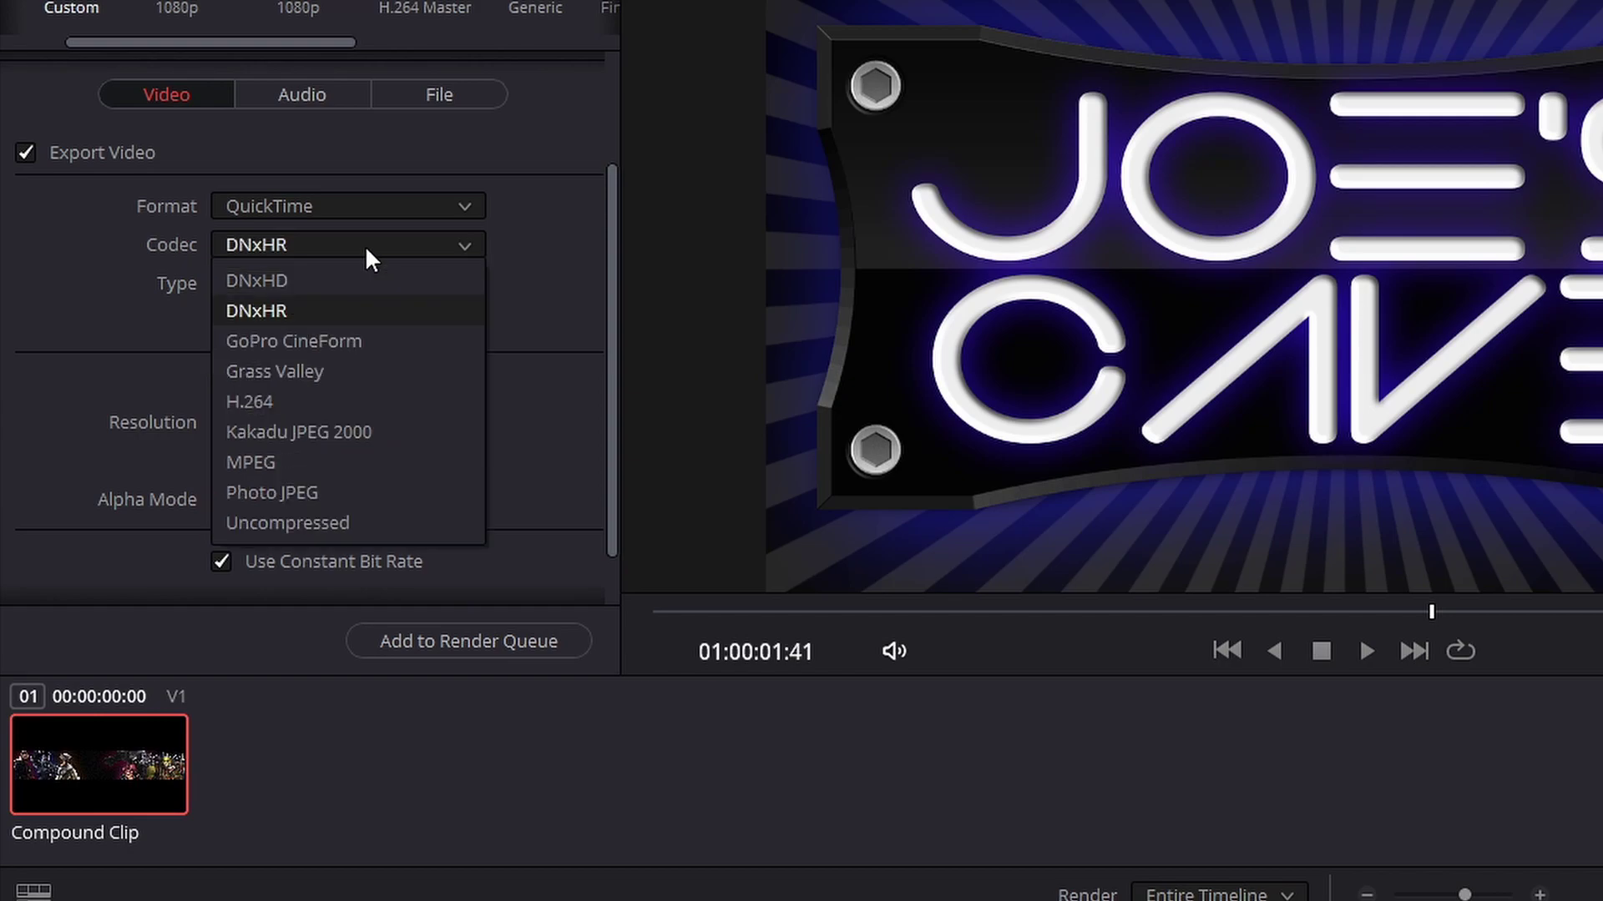
{"action": "left_click", "coordinate": [322, 341]}
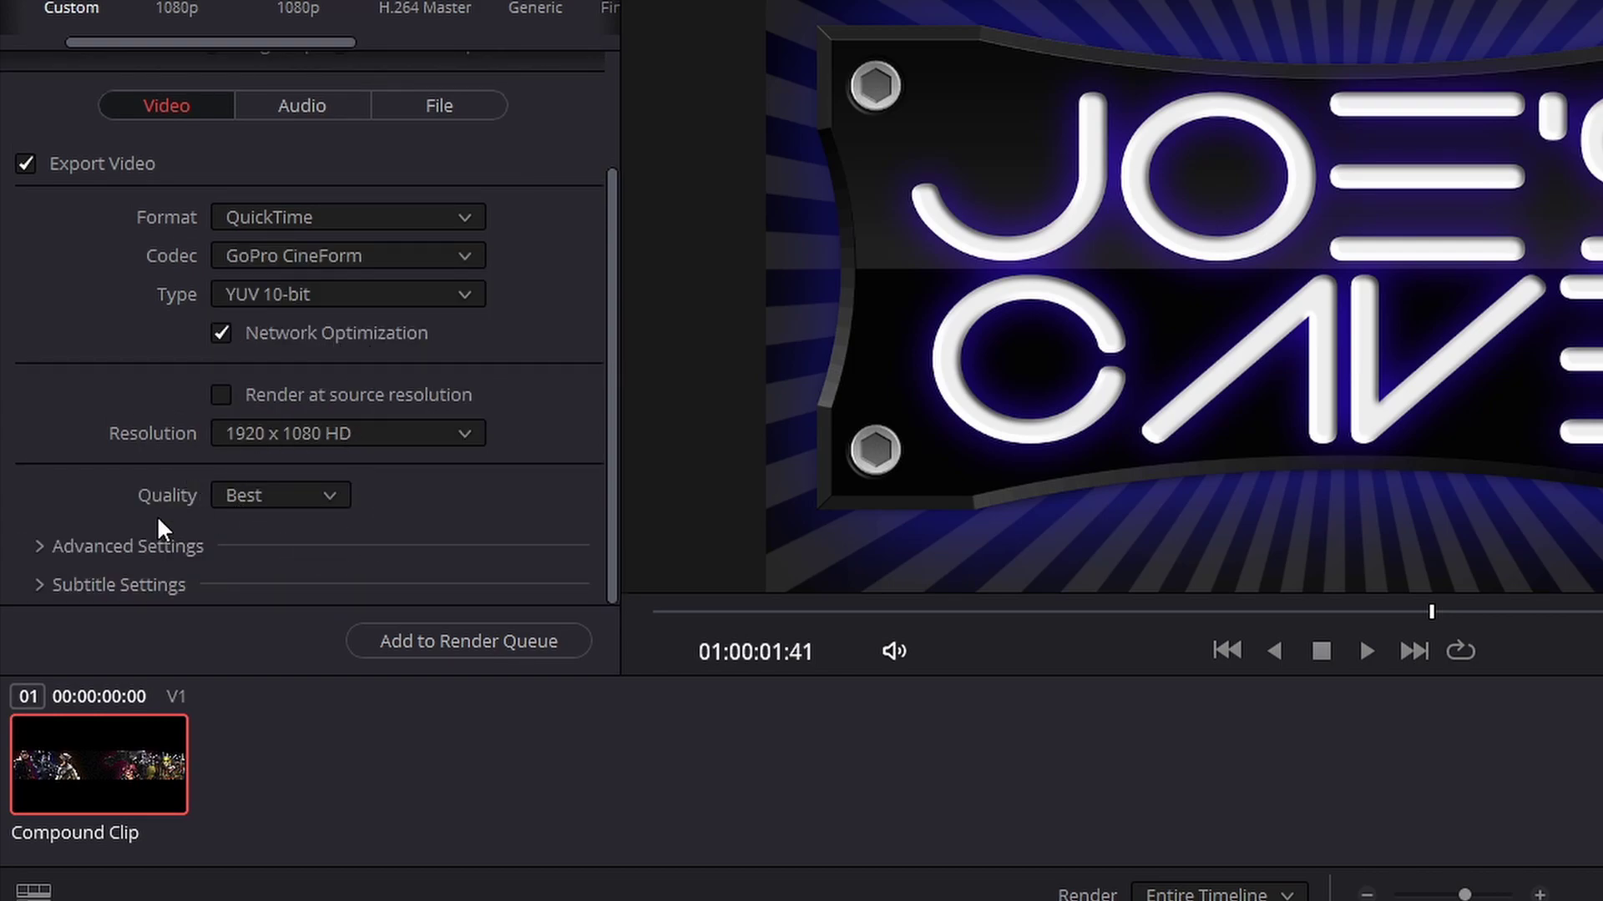
{"action": "left_click", "coordinate": [340, 297]}
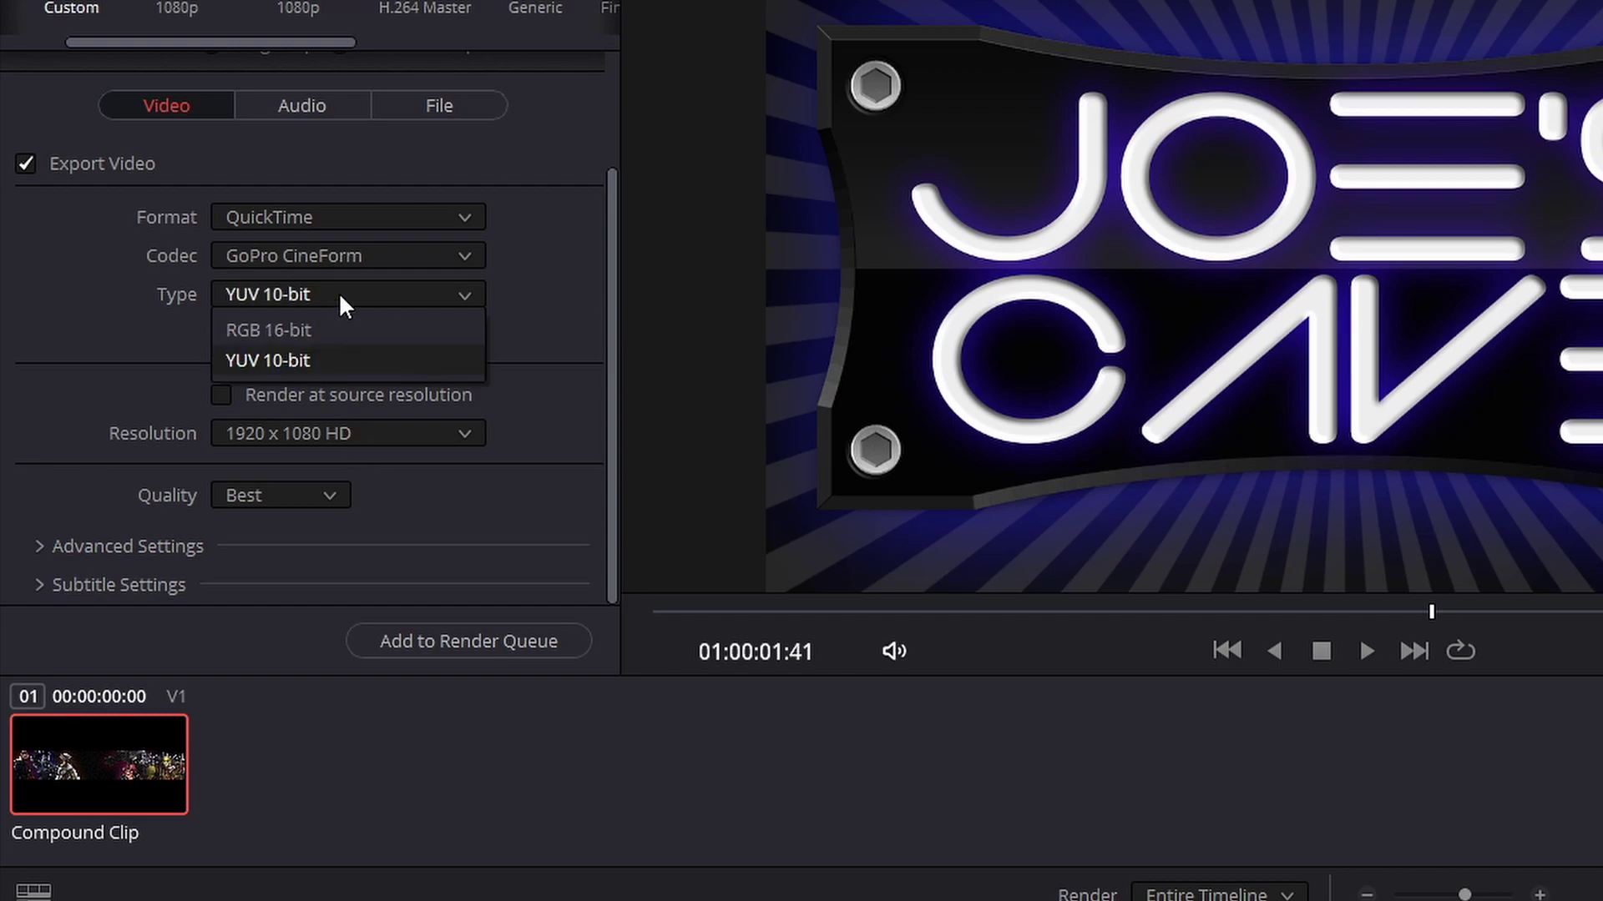
{"action": "left_click", "coordinate": [308, 342]}
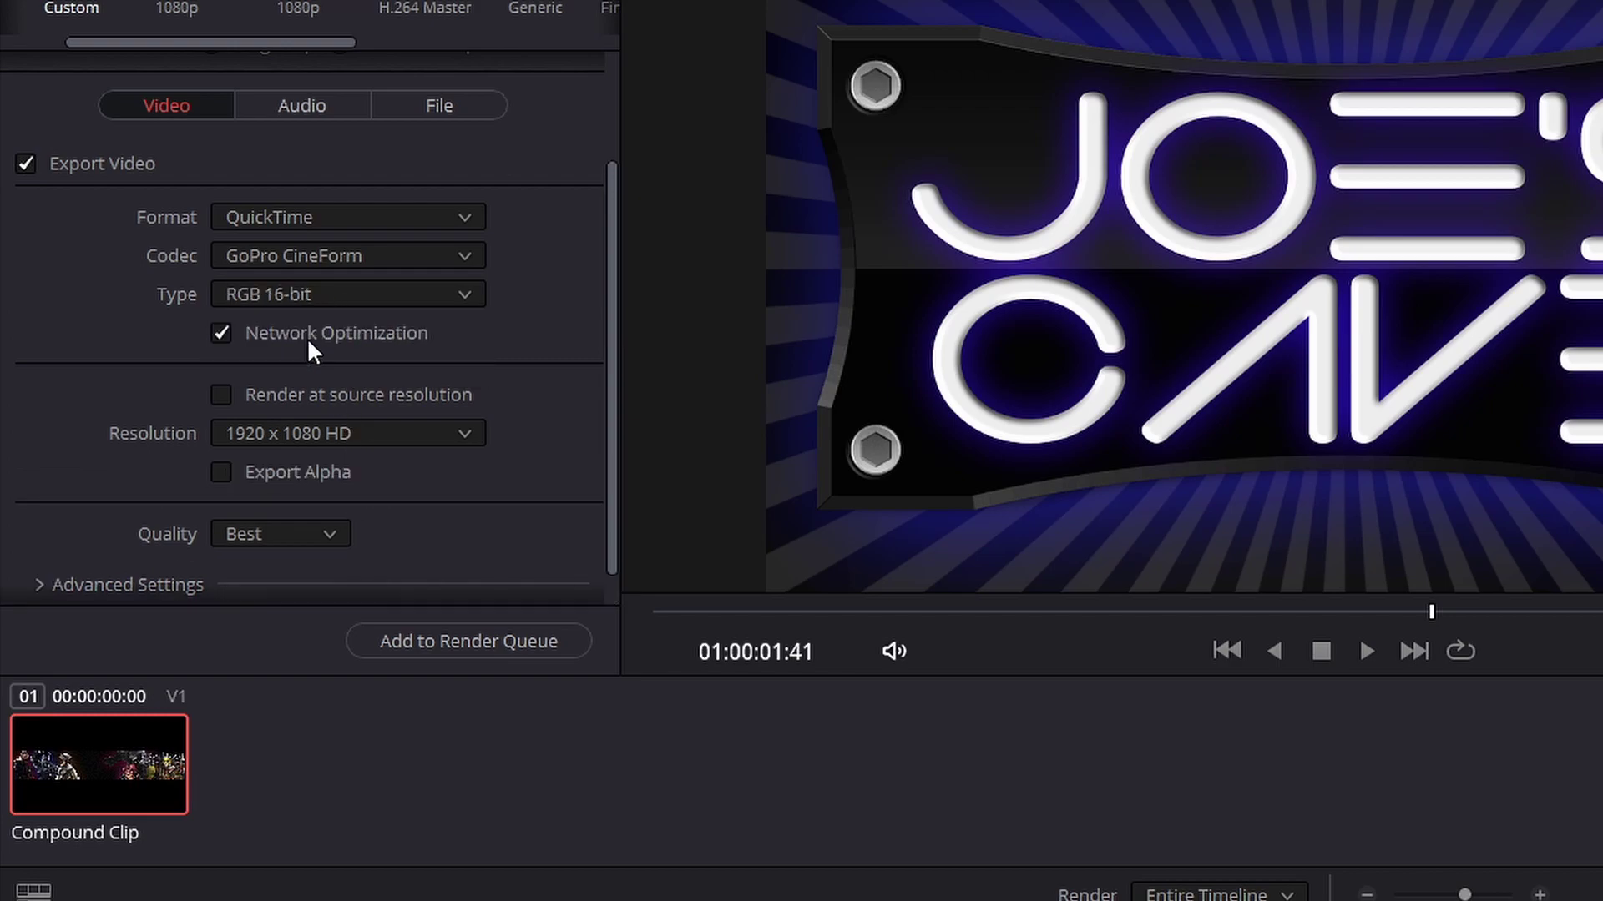
{"action": "left_click", "coordinate": [220, 470]}
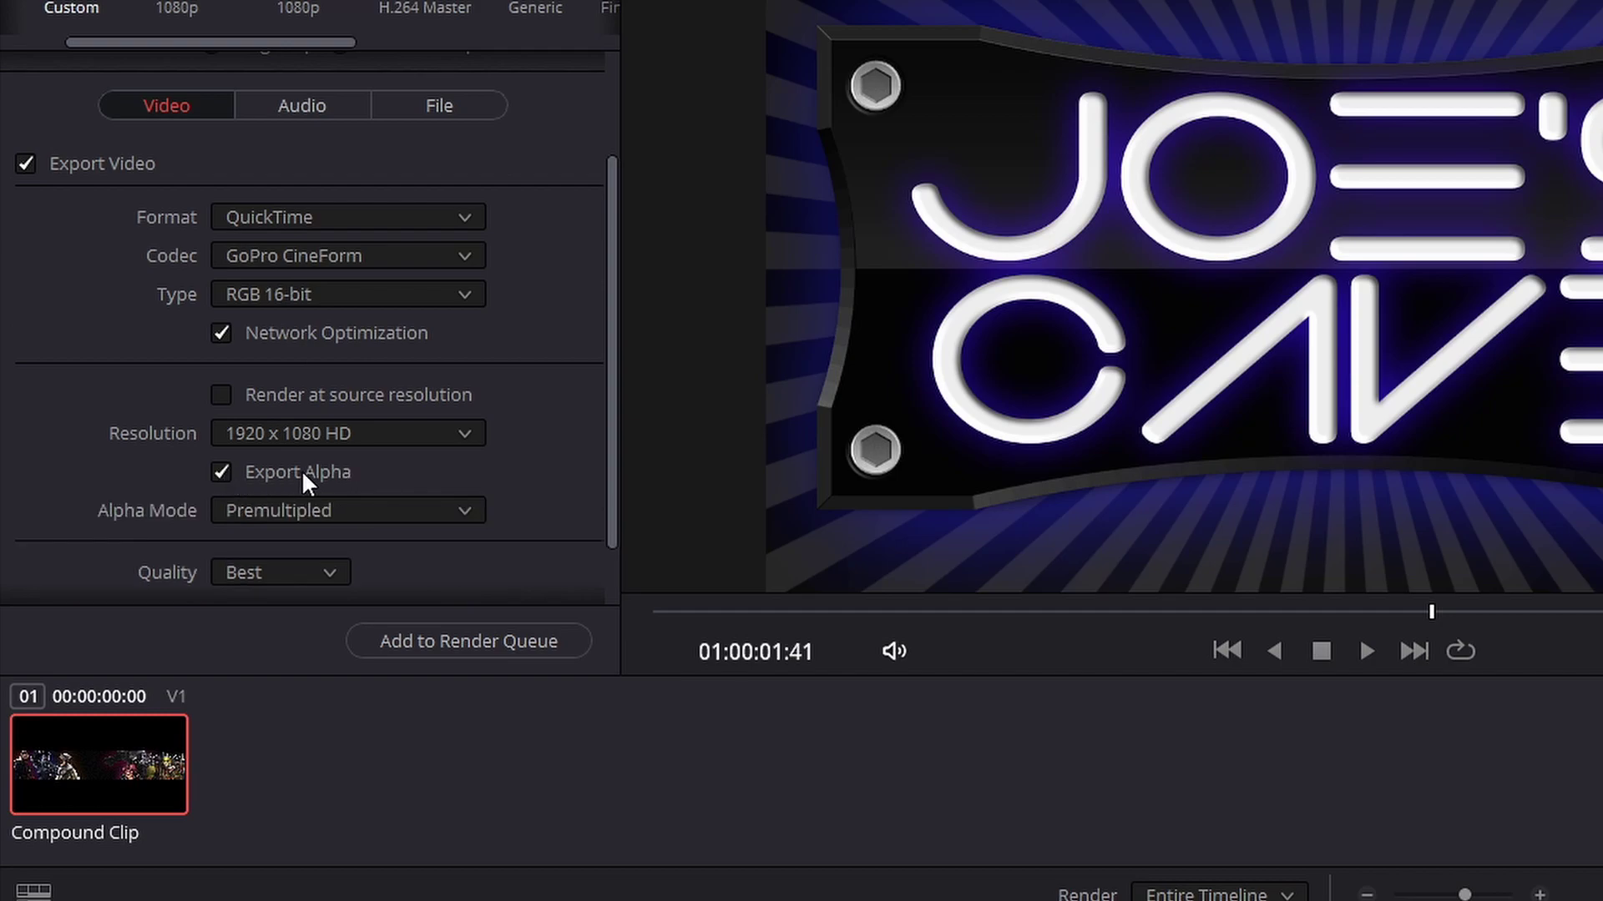
{"action": "scroll", "coordinate": [611, 392], "scroll_direction": "down", "scroll_amount": 2}
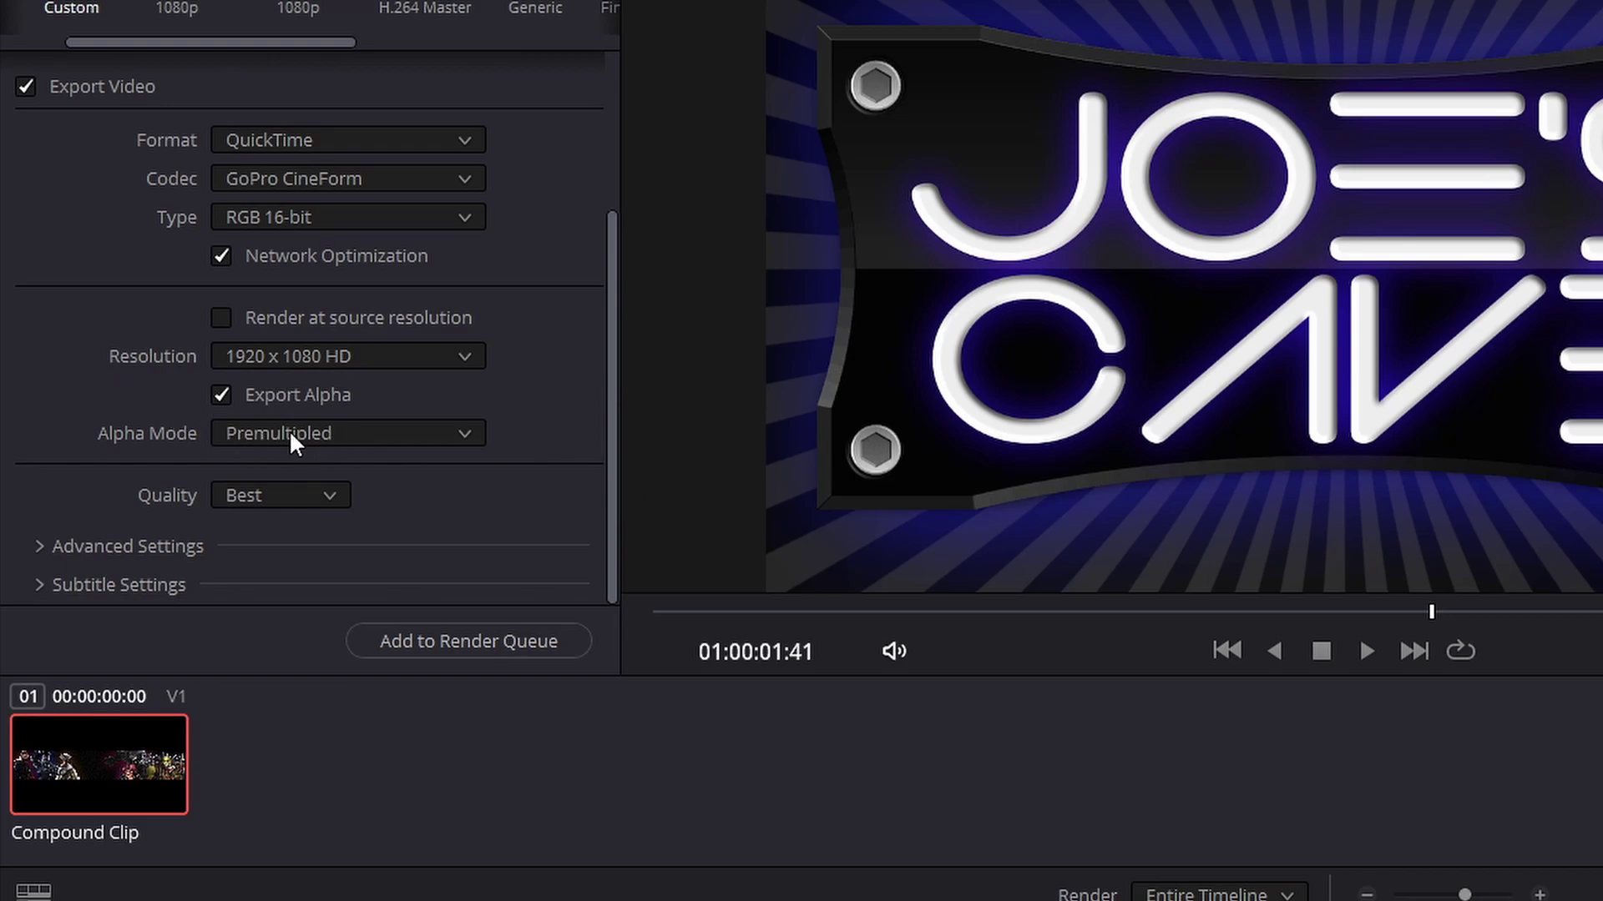
{"action": "left_click", "coordinate": [238, 443]}
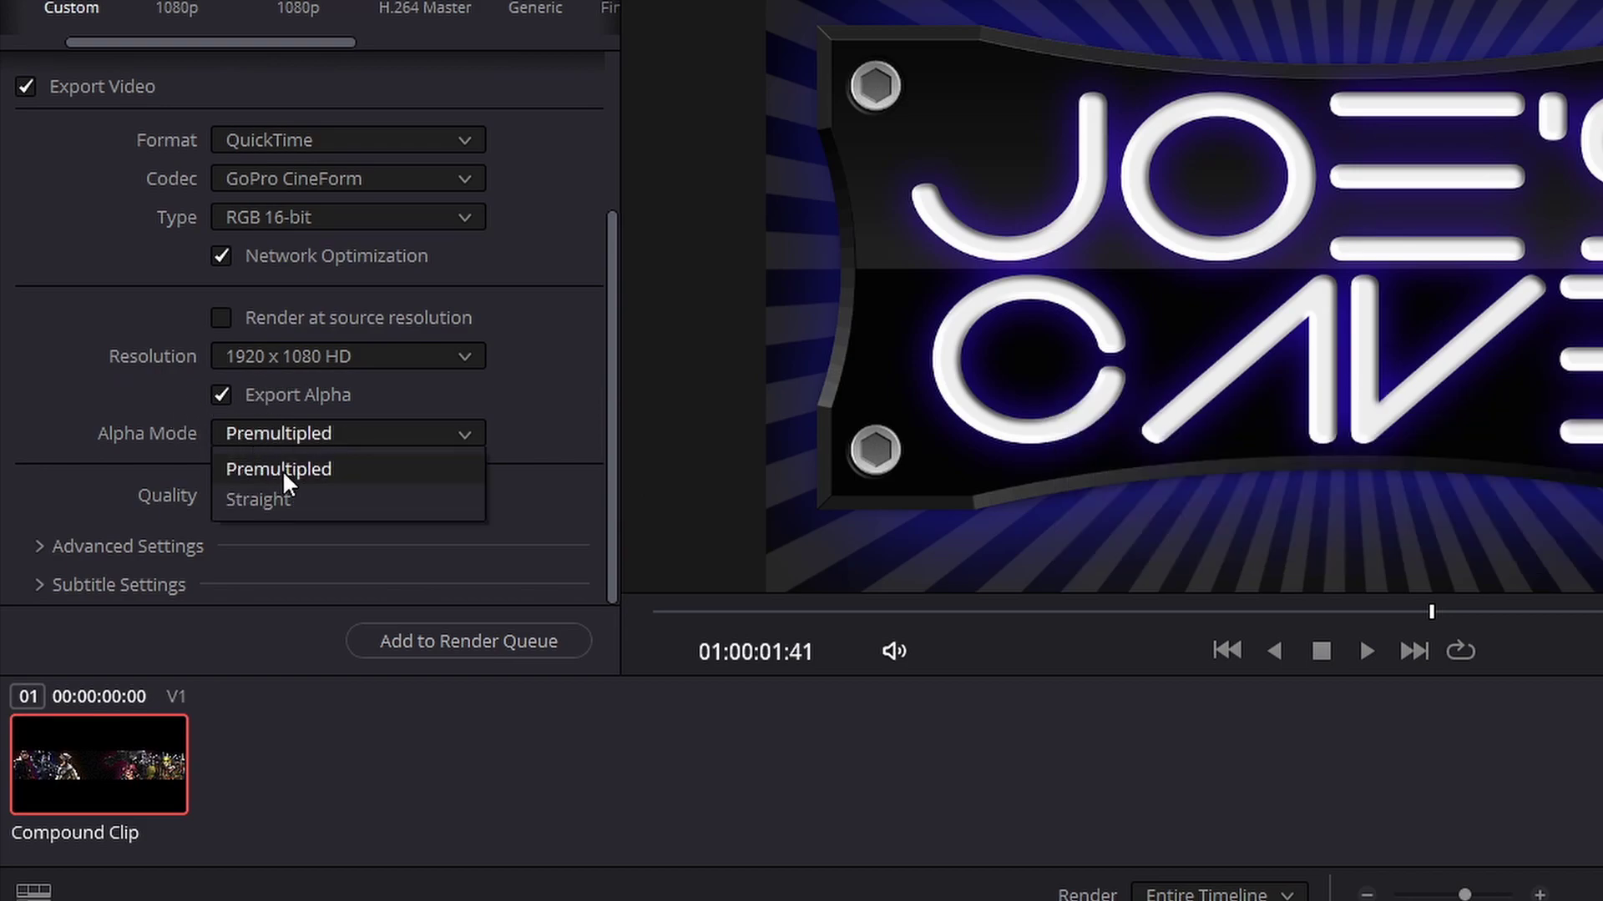
{"action": "left_click", "coordinate": [512, 393]}
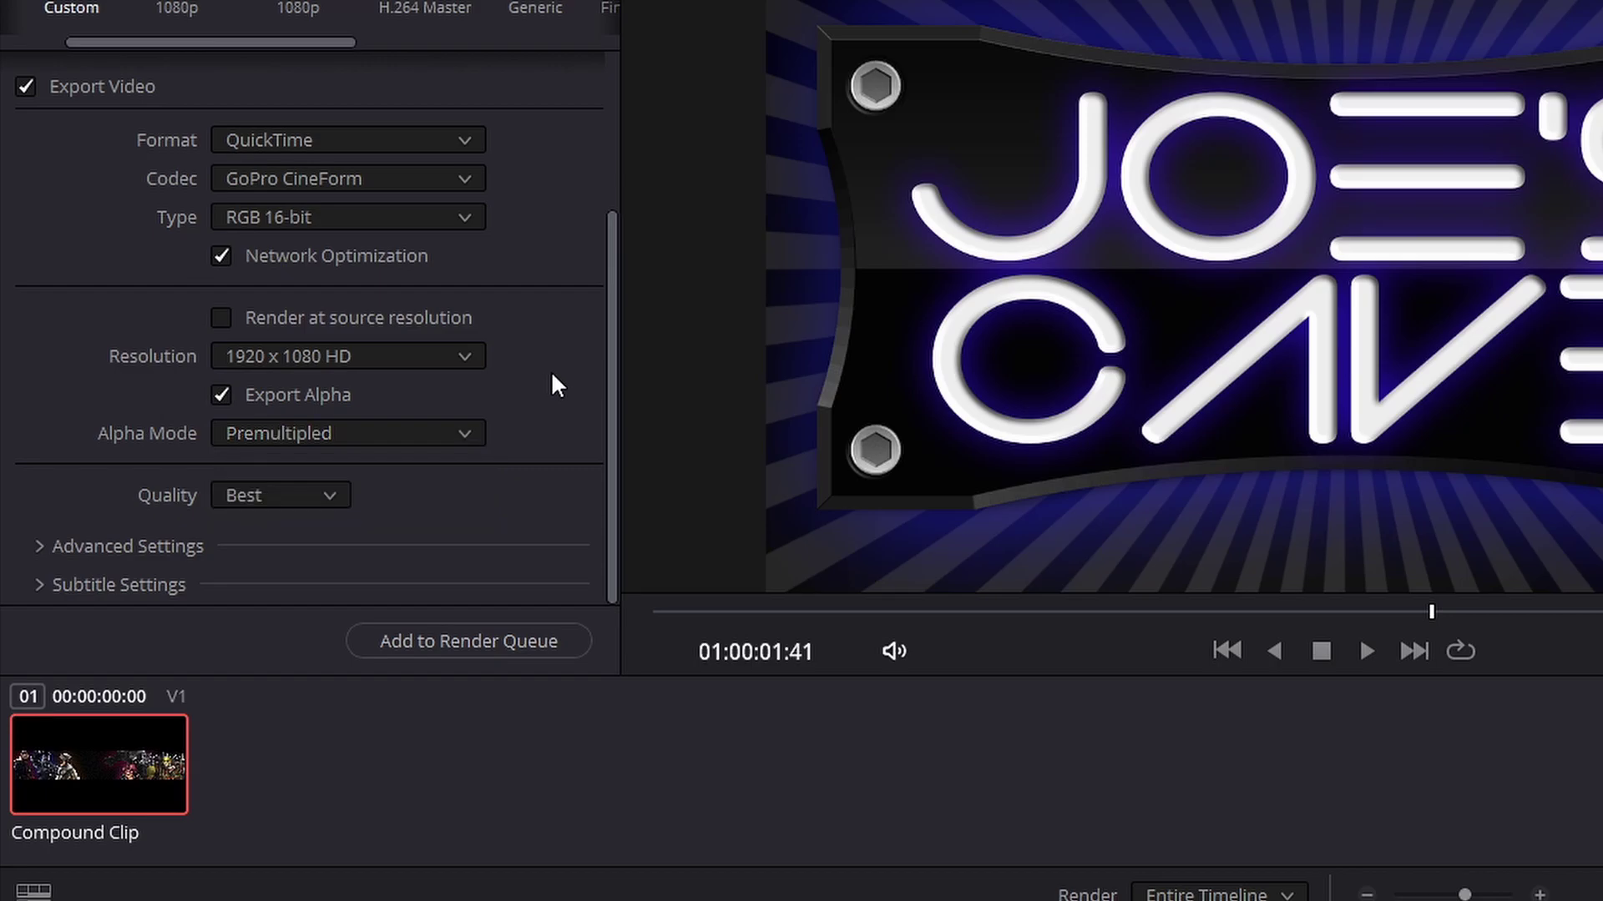
- Keep 1920 x 1080 HD and Best quality, then set Data Levels to Full in Advanced Settings
{"action": "left_click", "coordinate": [457, 367]}
{"action": "left_click", "coordinate": [458, 367]}
{"action": "left_click", "coordinate": [327, 487]}
{"action": "left_click", "coordinate": [328, 488]}
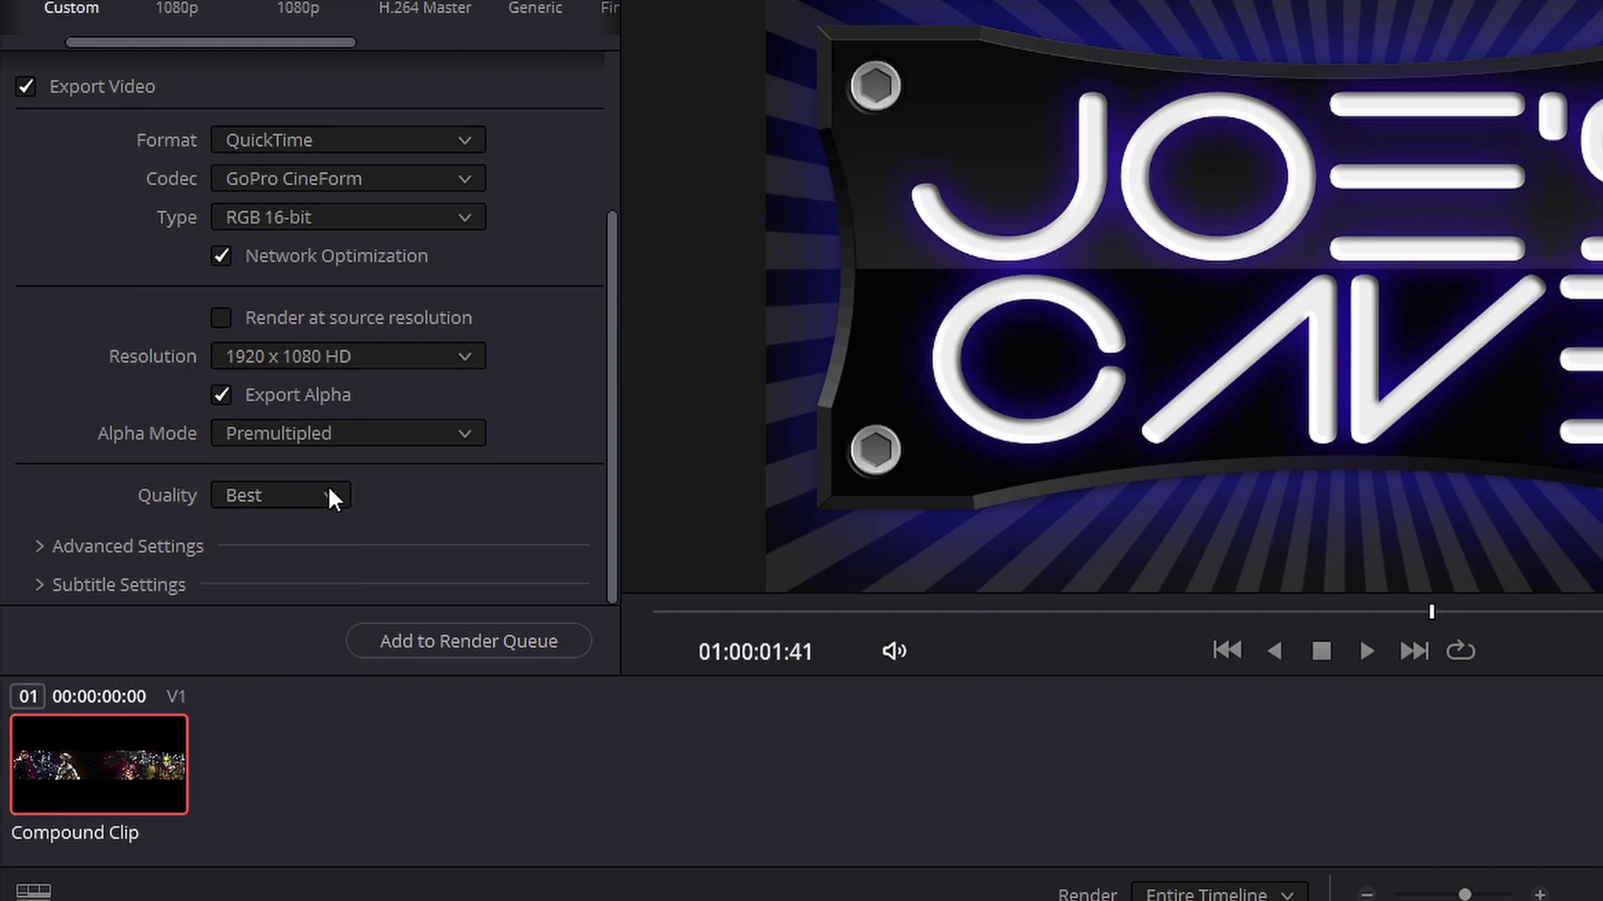
{"action": "left_click", "coordinate": [37, 544]}
{"action": "left_click_drag", "start_coordinate": [609, 293], "coordinate": [608, 449]}
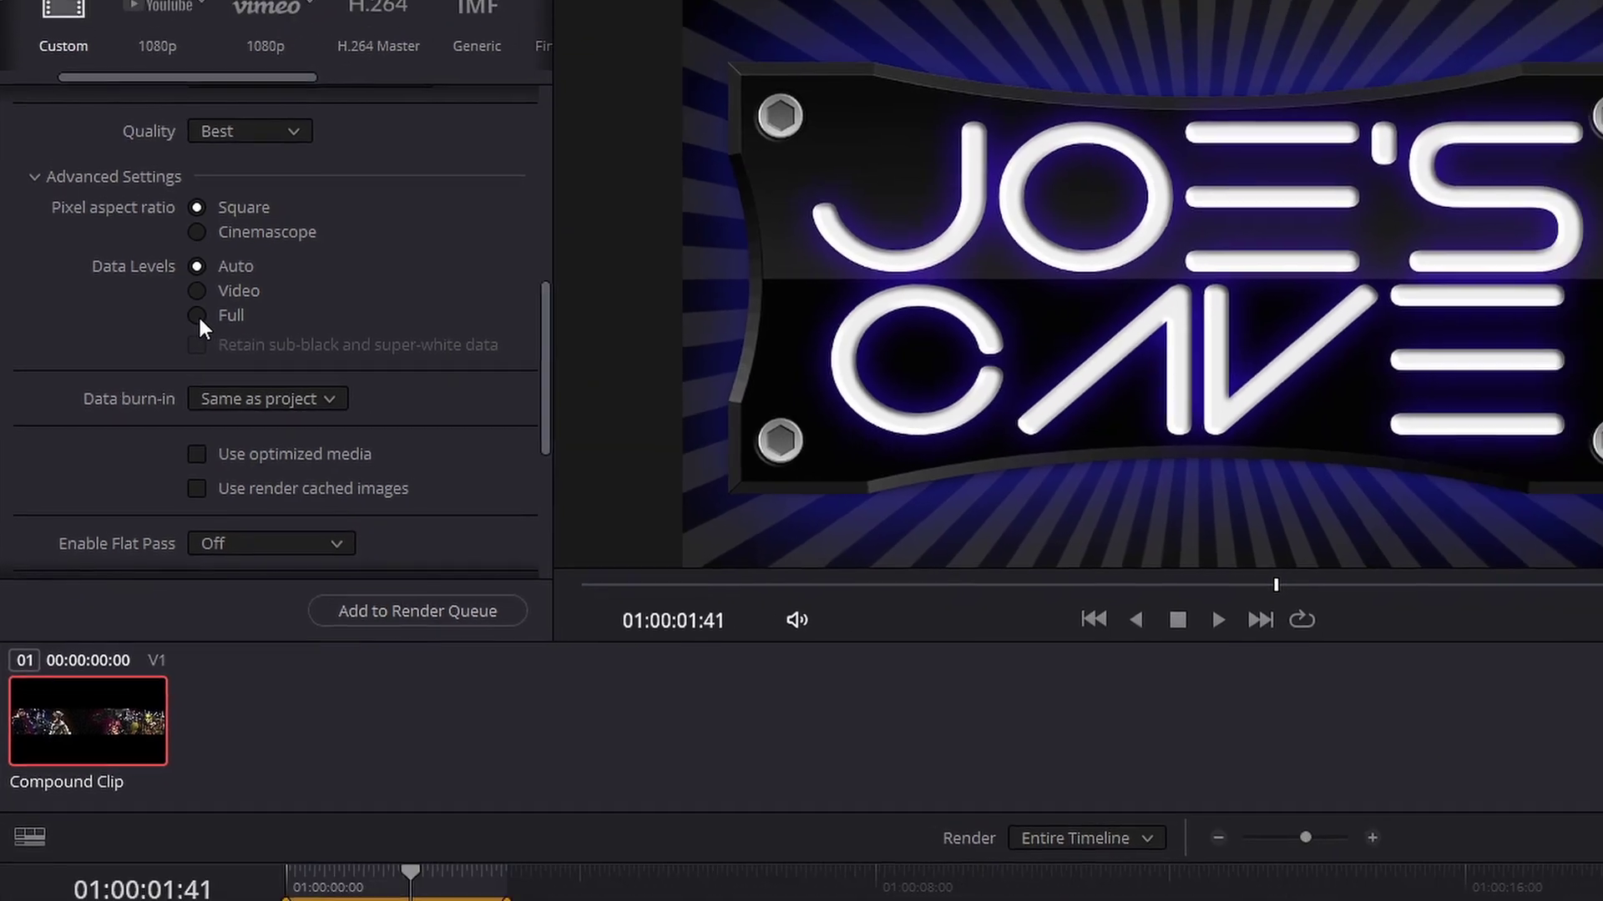
{"action": "left_click", "coordinate": [222, 310]}
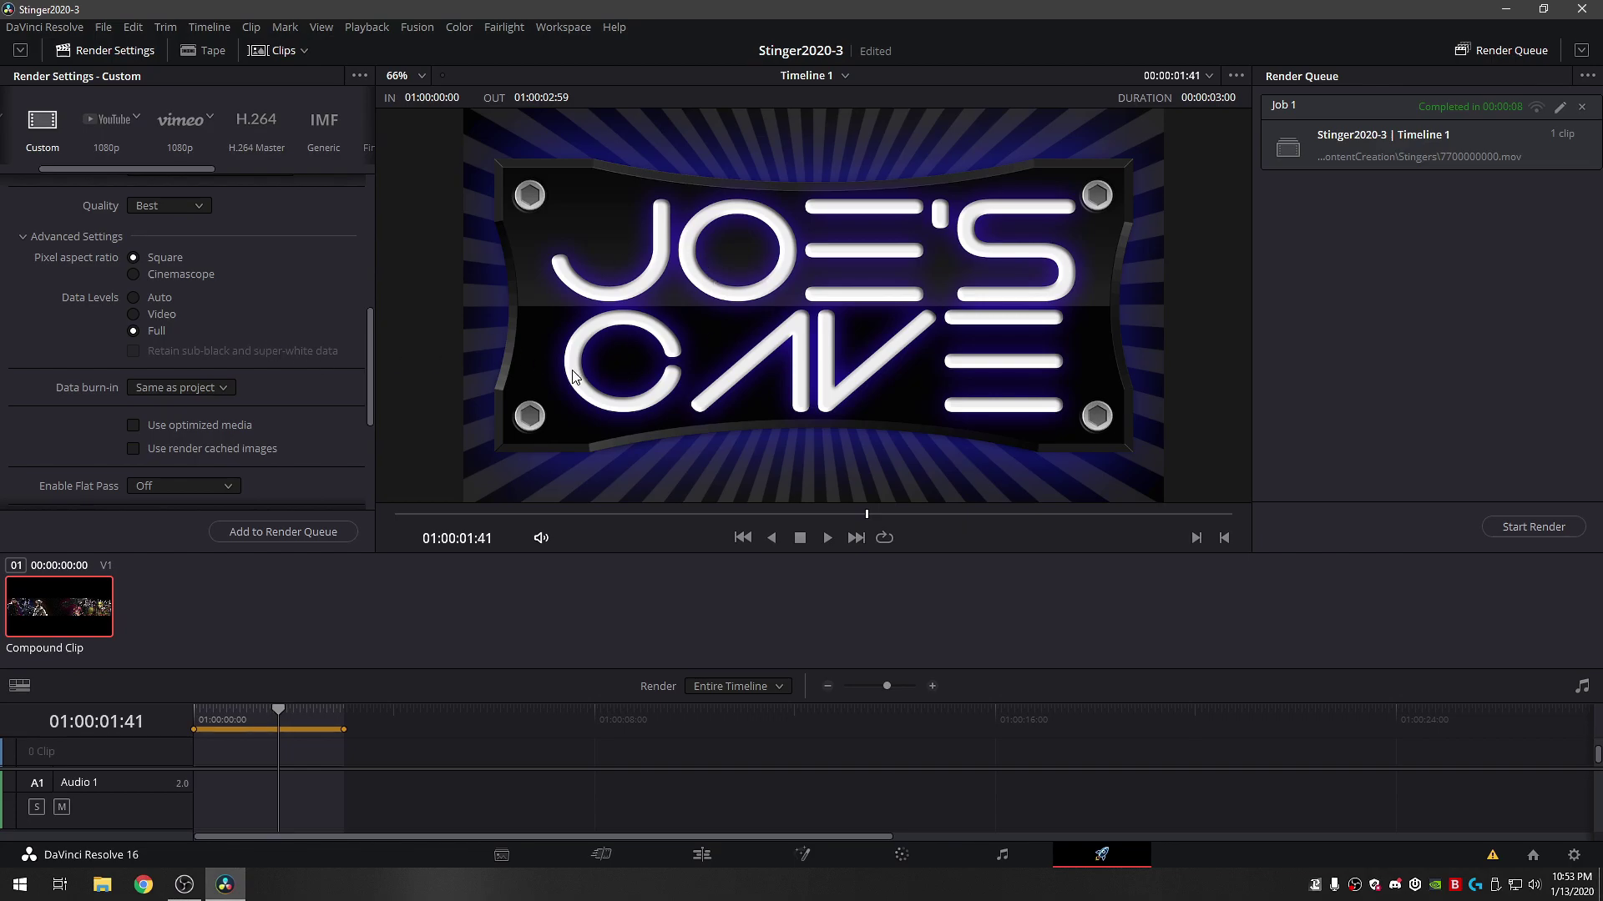
- Delete Job 1 from the Render Queue, then dismiss the resolution warning that appears when re-queuing
{"action": "left_click", "coordinate": [1582, 107]}
{"action": "left_click", "coordinate": [244, 535]}
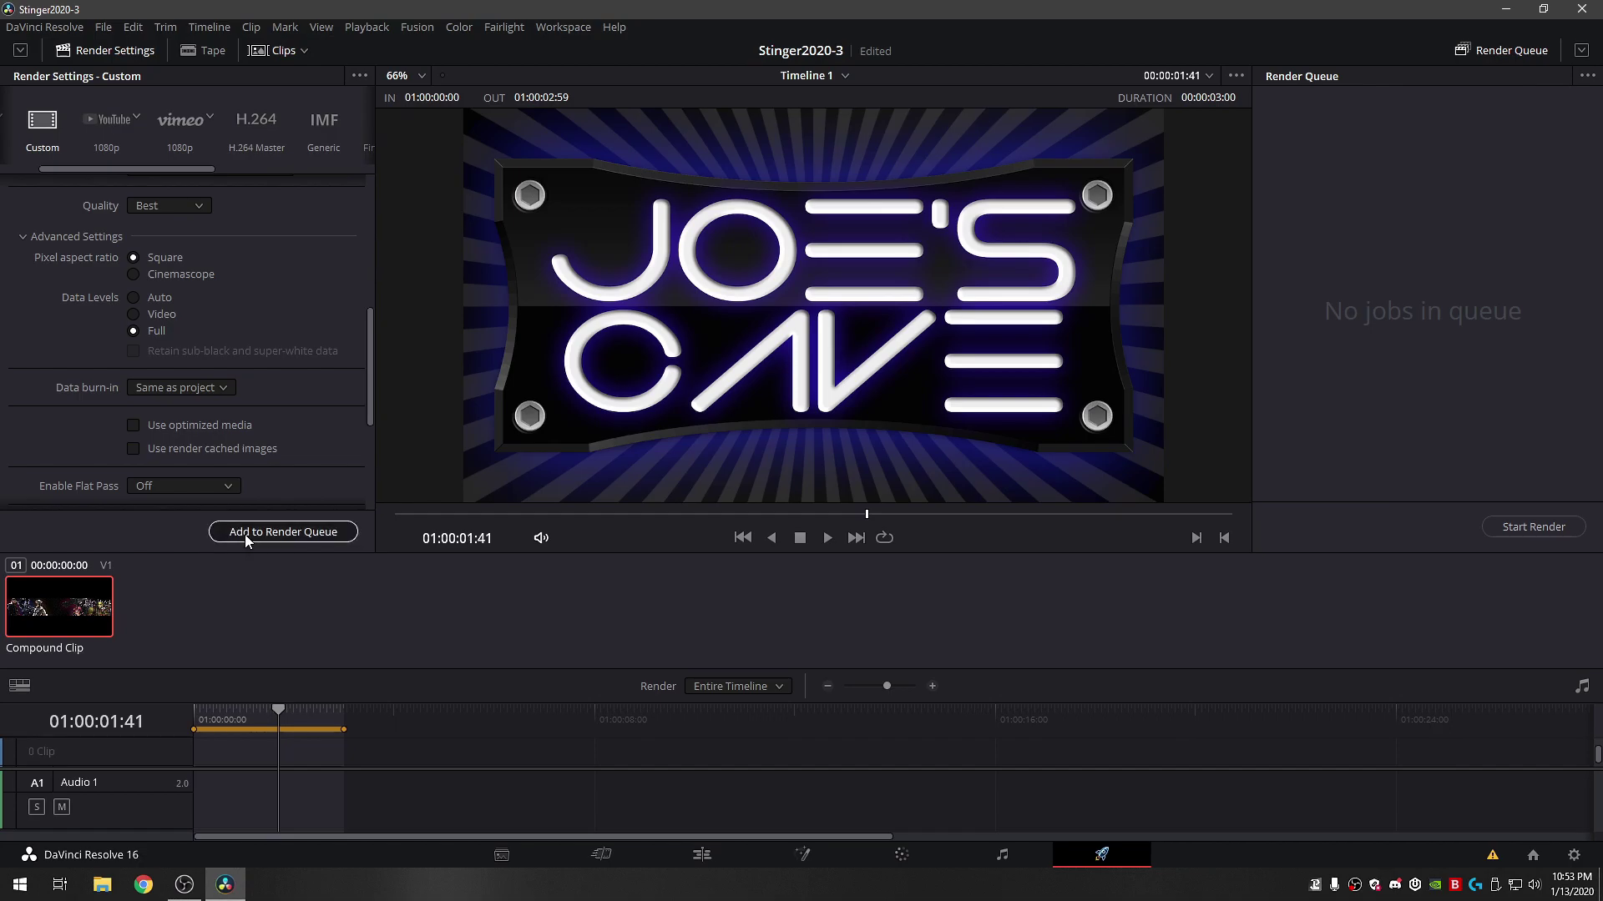
{"action": "left_click", "coordinate": [851, 543]}
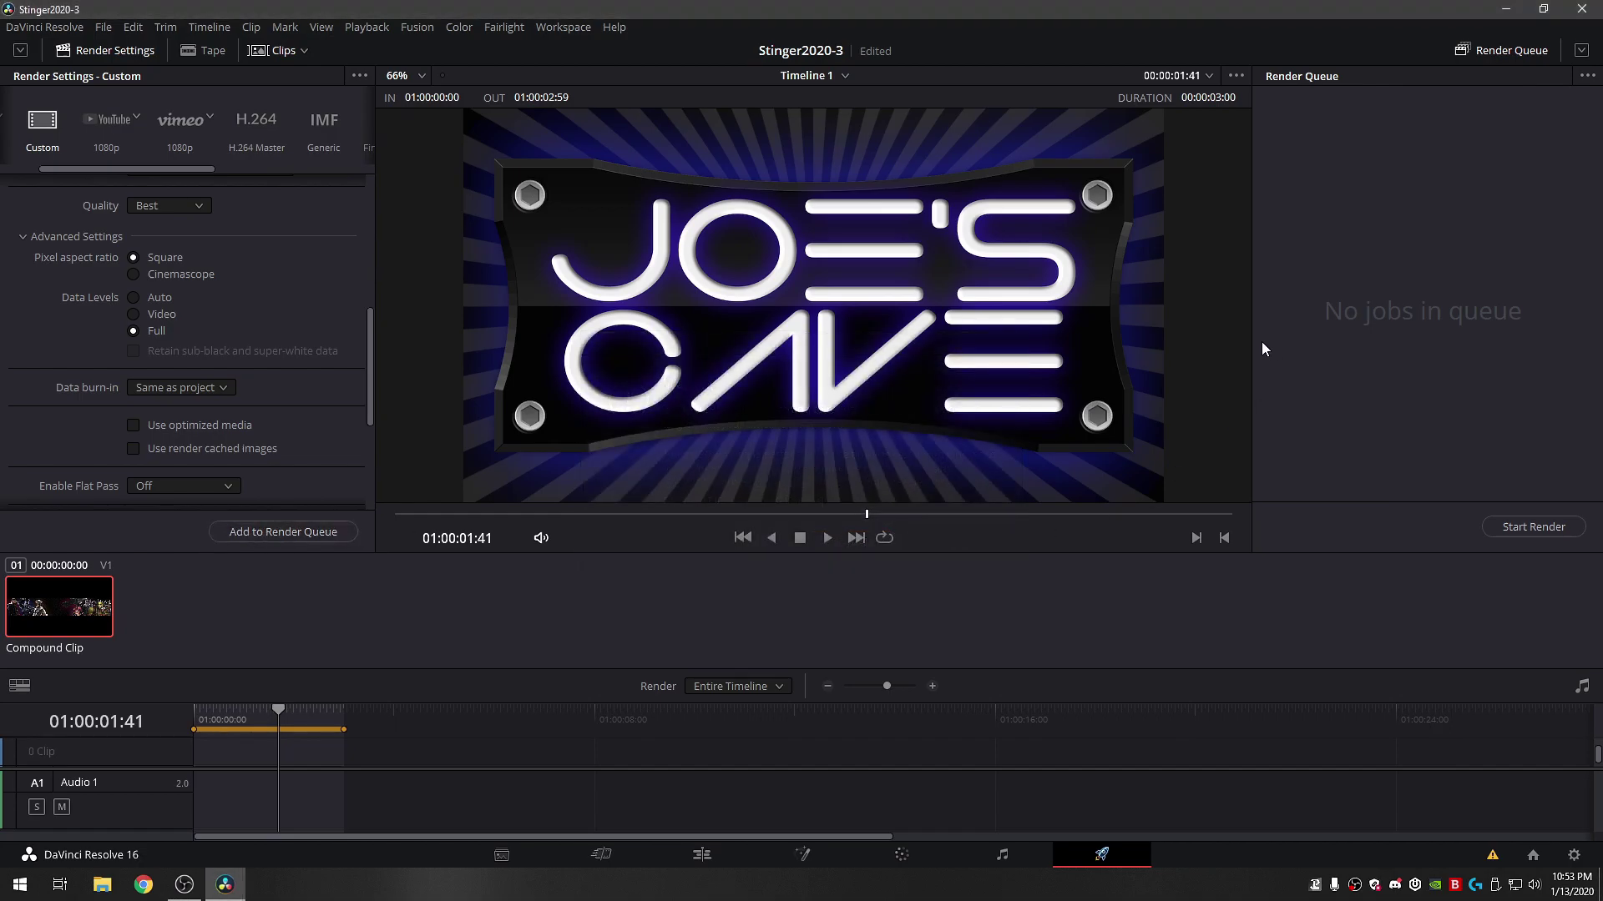